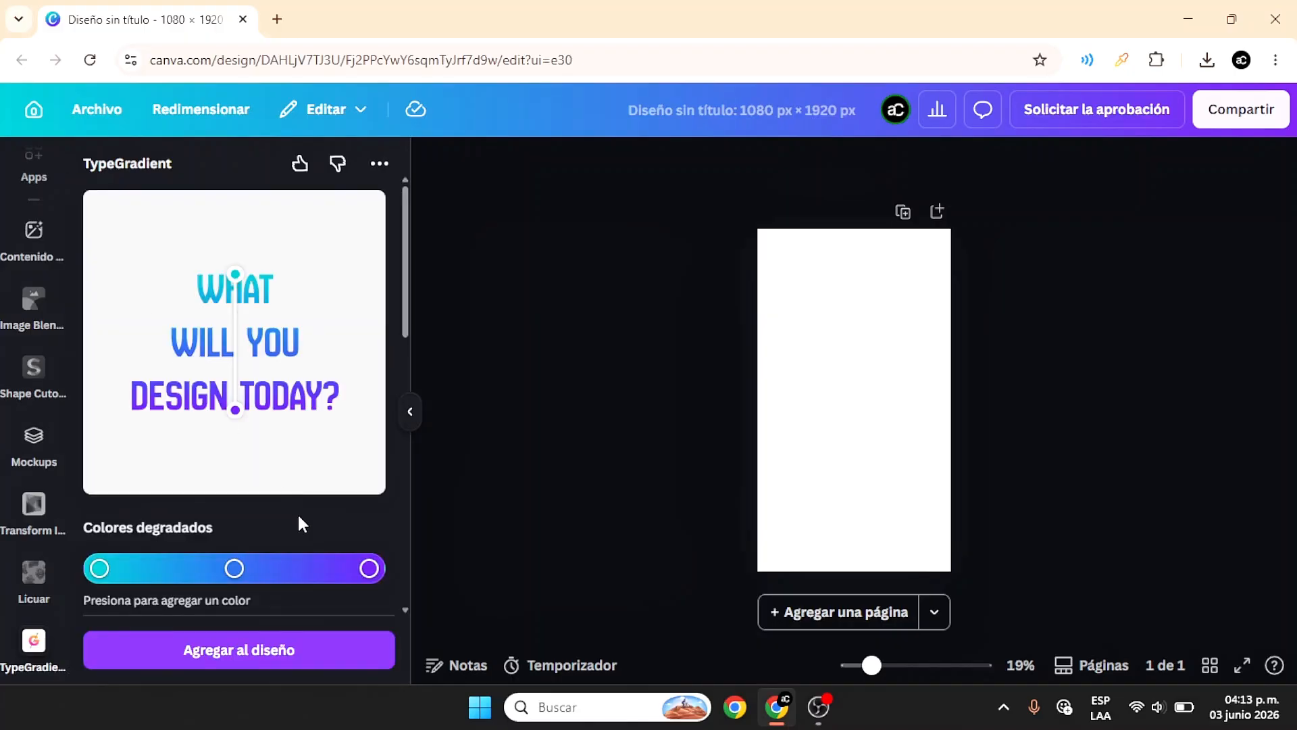
Replace the sample text in the gradient text generator with CANVA
{"action": "scroll", "coordinate": [297, 512], "scroll_direction": "down", "scroll_amount": 6}
{"action": "scroll", "coordinate": [271, 500], "scroll_direction": "down", "scroll_amount": 2}
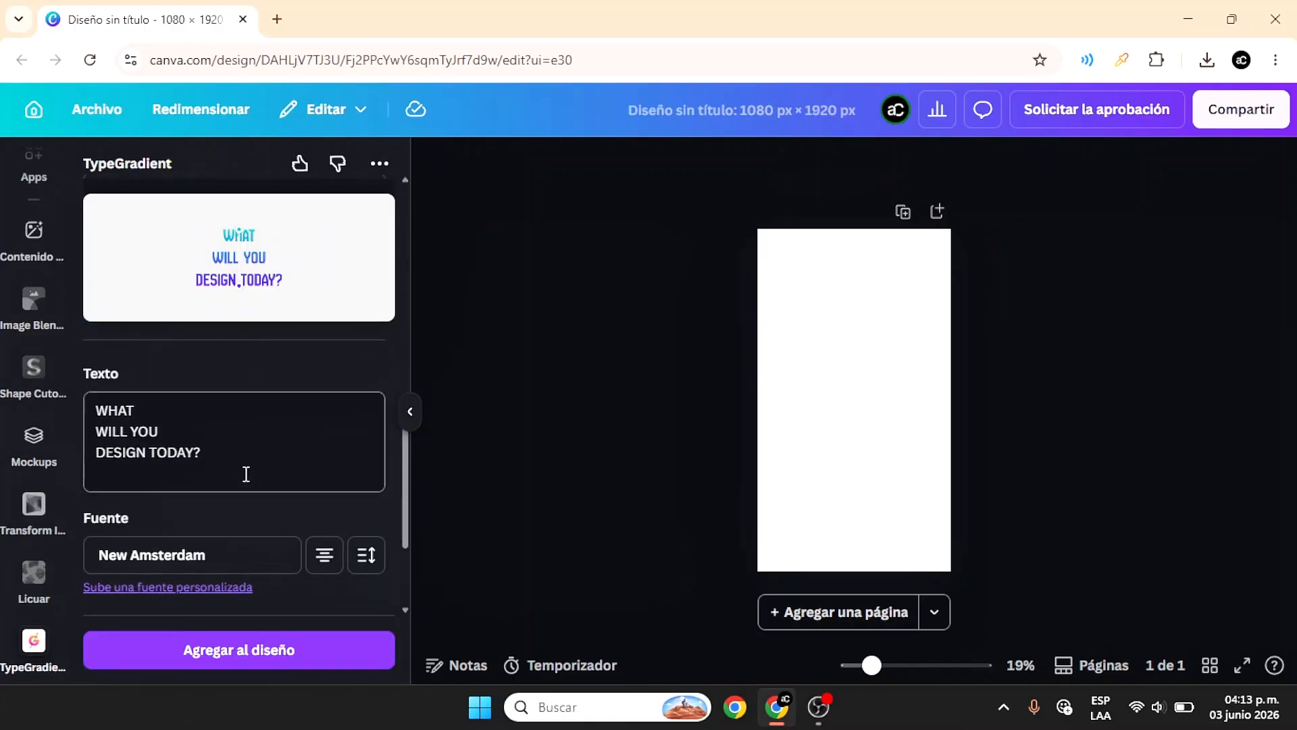
{"action": "triple_click", "coordinate": [237, 461]}
{"action": "left_click", "coordinate": [237, 462]}
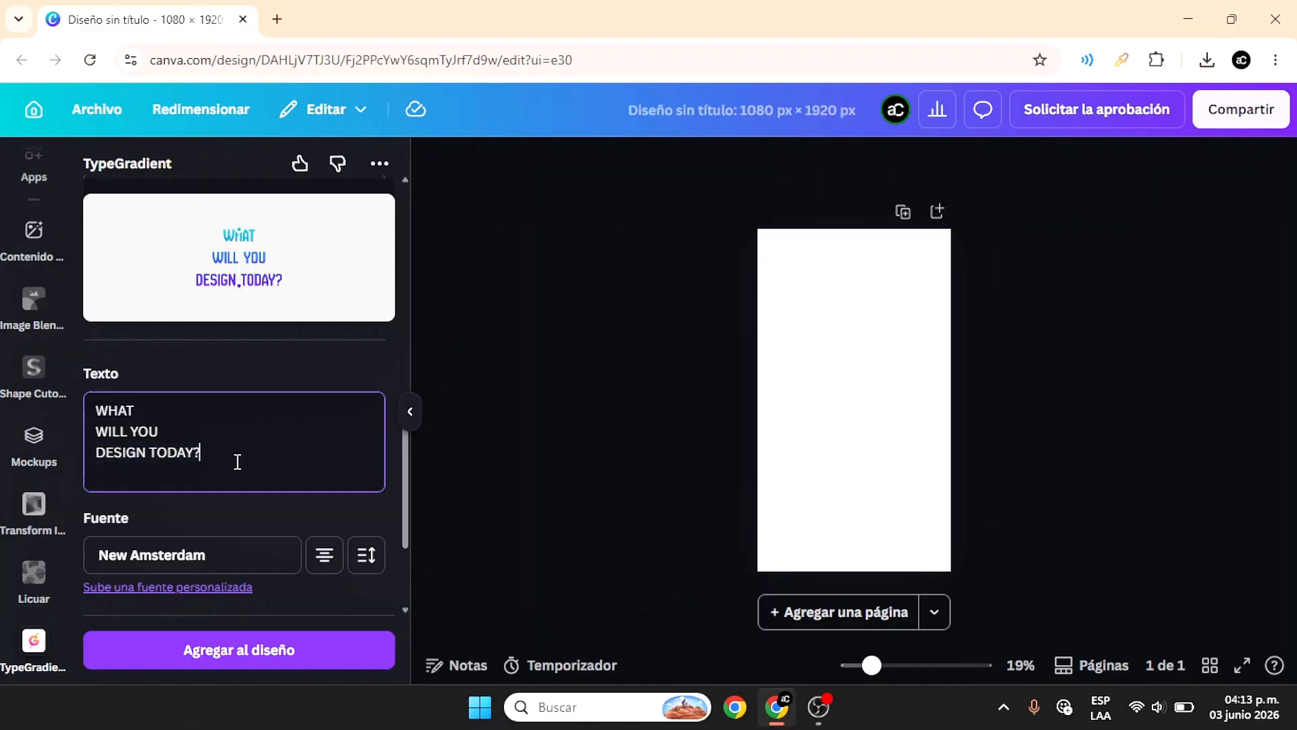
{"action": "left_click_drag", "start_coordinate": [237, 462], "coordinate": [102, 412]}
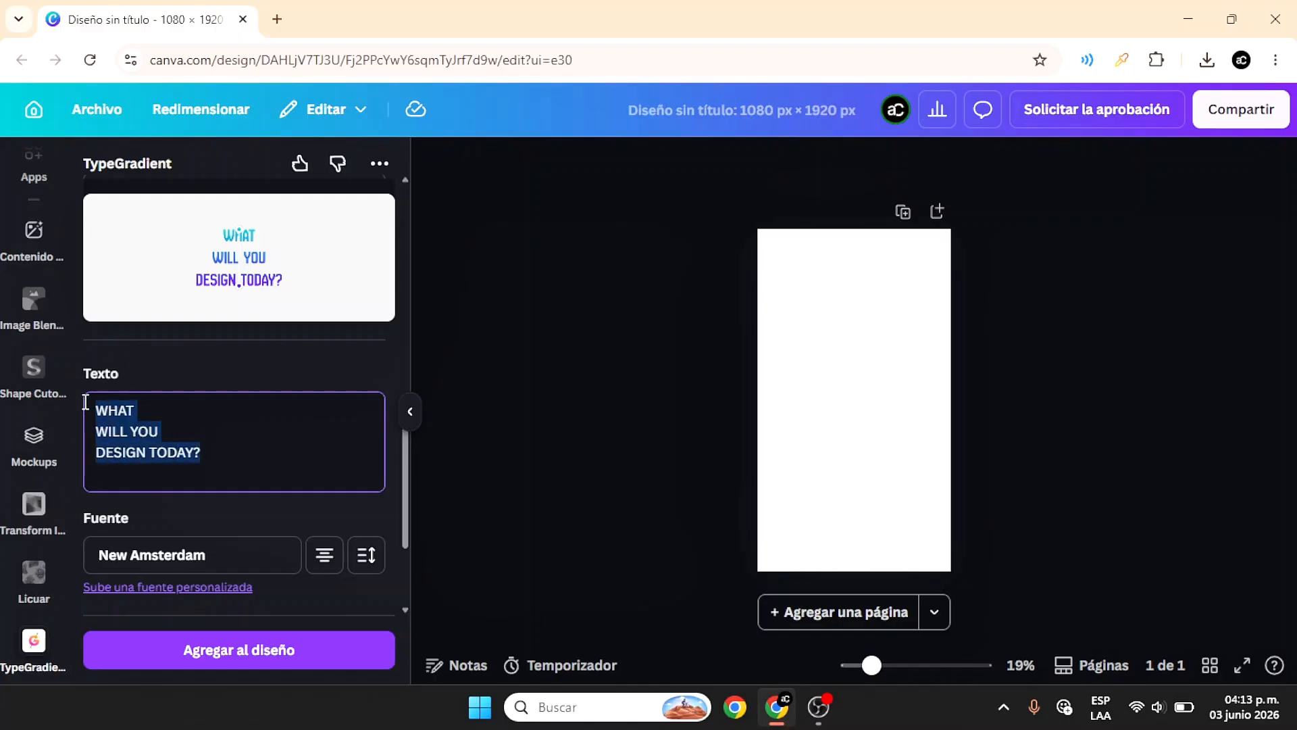
{"action": "type", "text": "CANVA"}
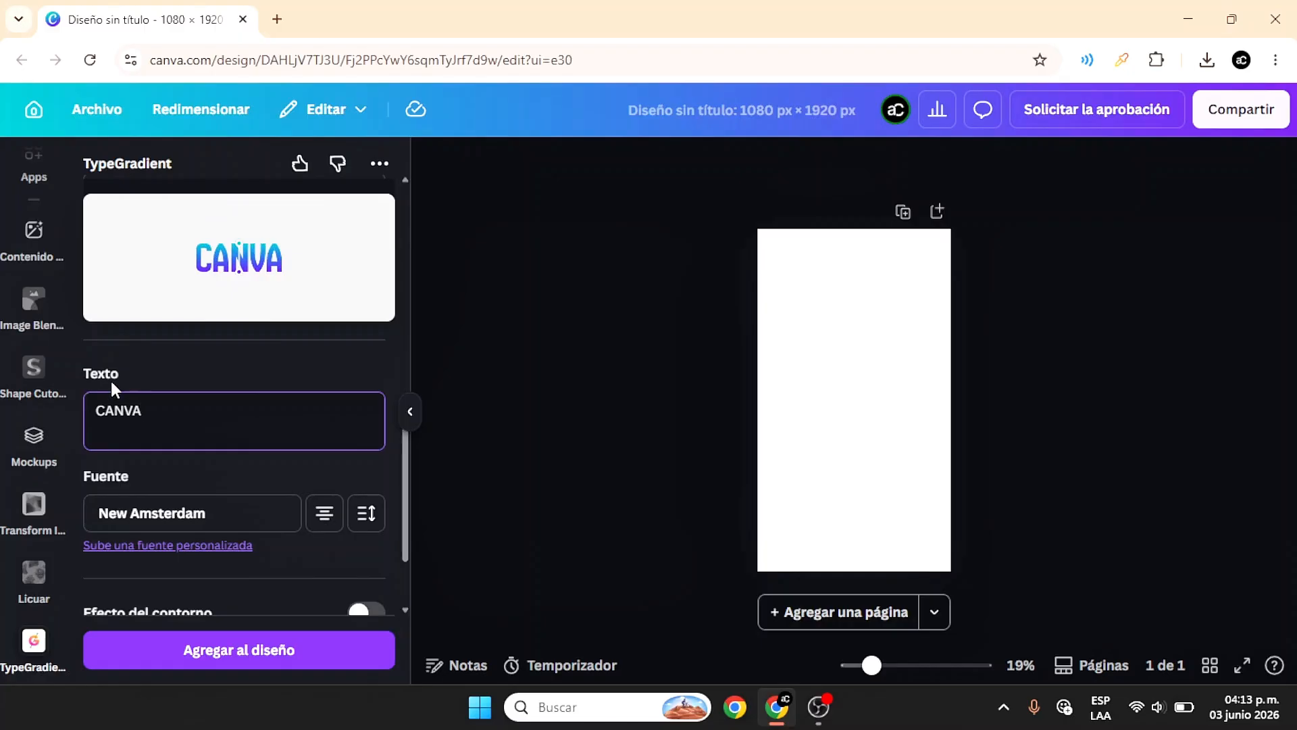
Search the fonts for Anton and apply it to the gradient text
{"action": "left_click", "coordinate": [241, 521]}
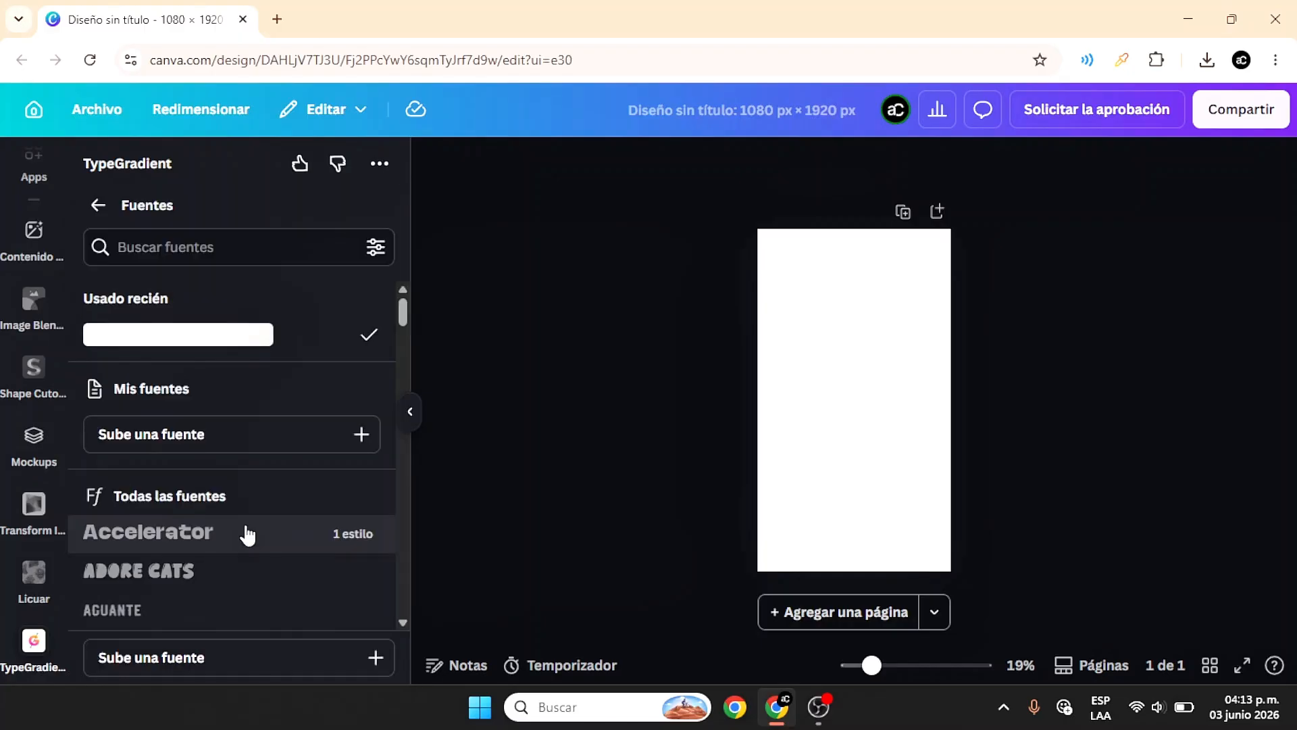
{"action": "left_click", "coordinate": [237, 252]}
{"action": "type", "text": "Anton"}
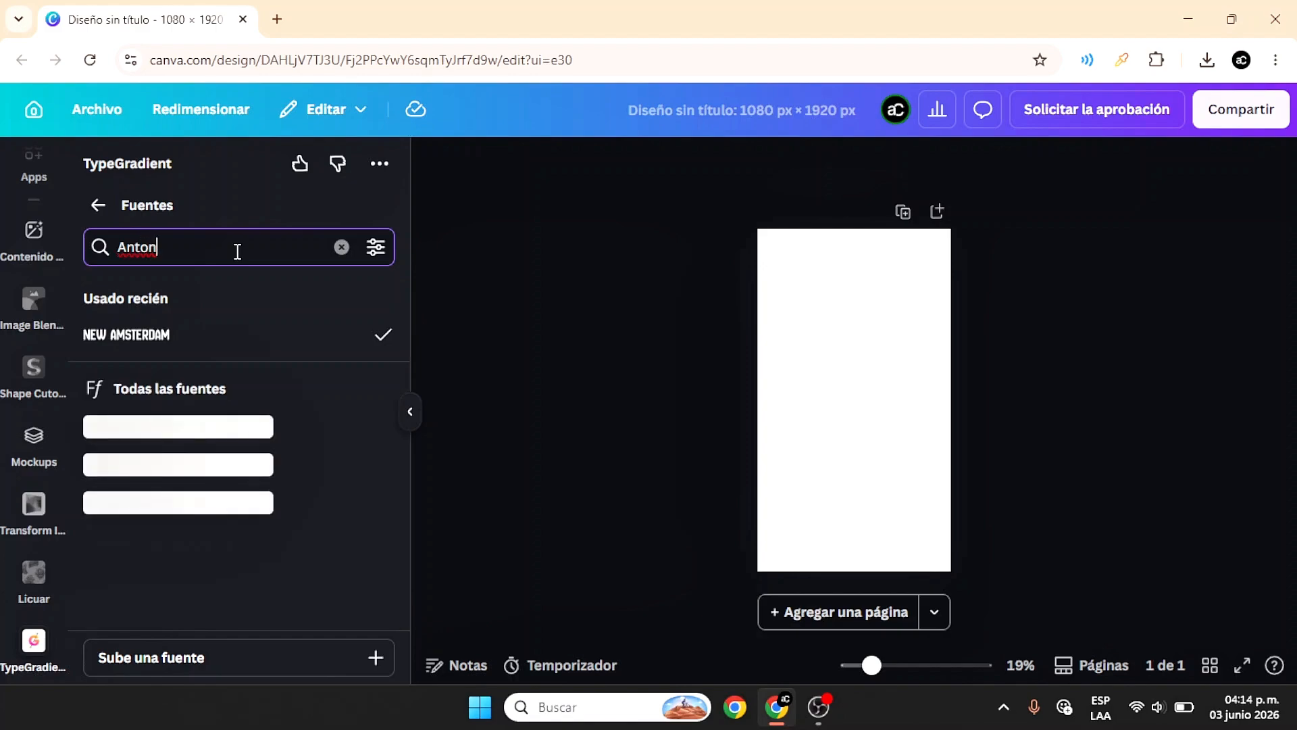
{"action": "left_click", "coordinate": [132, 424]}
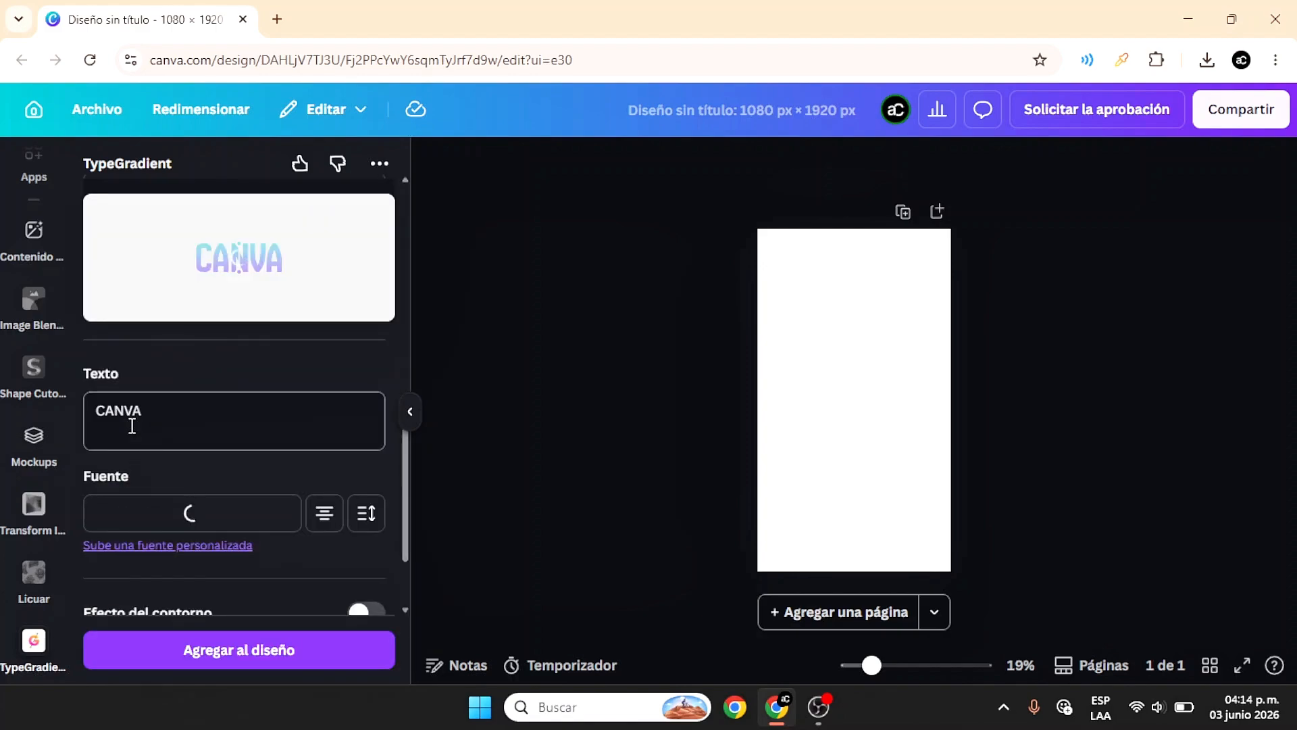
Set the last color stop of the gradient to the custom dark purple #5B1AAF
{"action": "scroll", "coordinate": [132, 426], "scroll_direction": "down", "scroll_amount": 5}
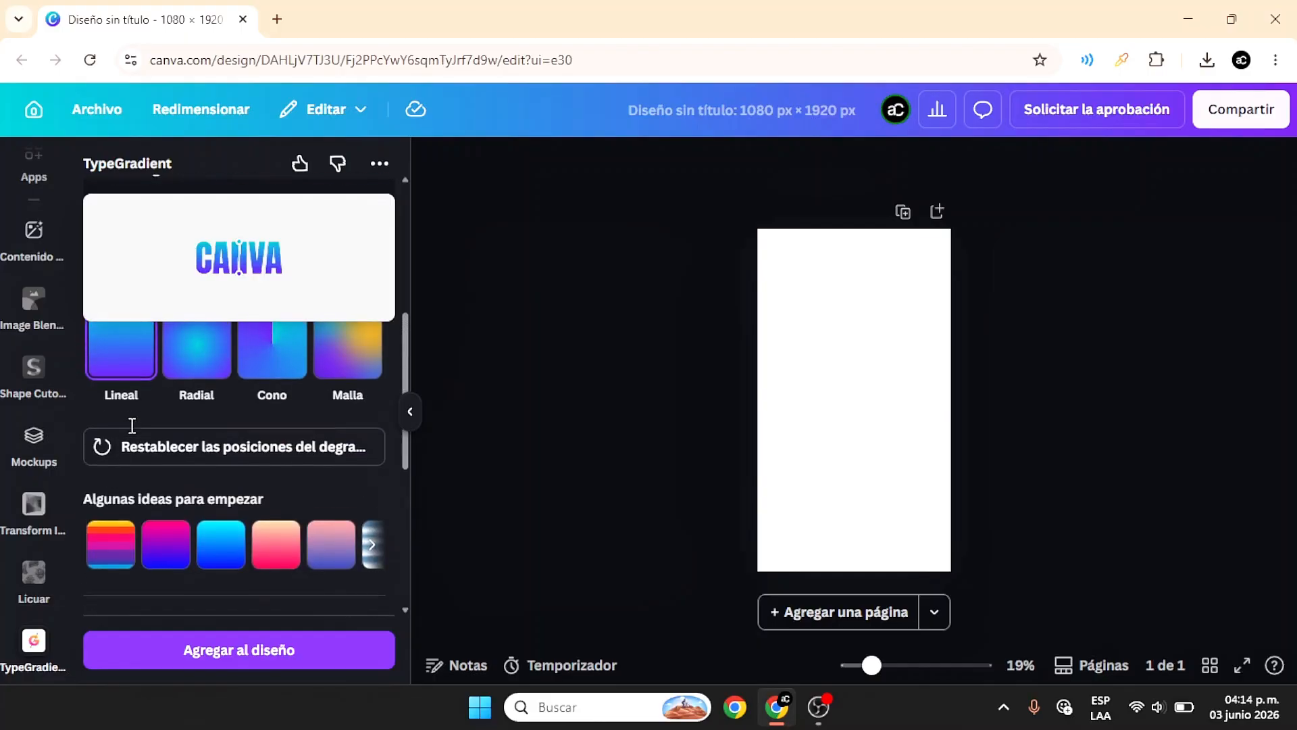
{"action": "scroll", "coordinate": [134, 430], "scroll_direction": "up", "scroll_amount": 10}
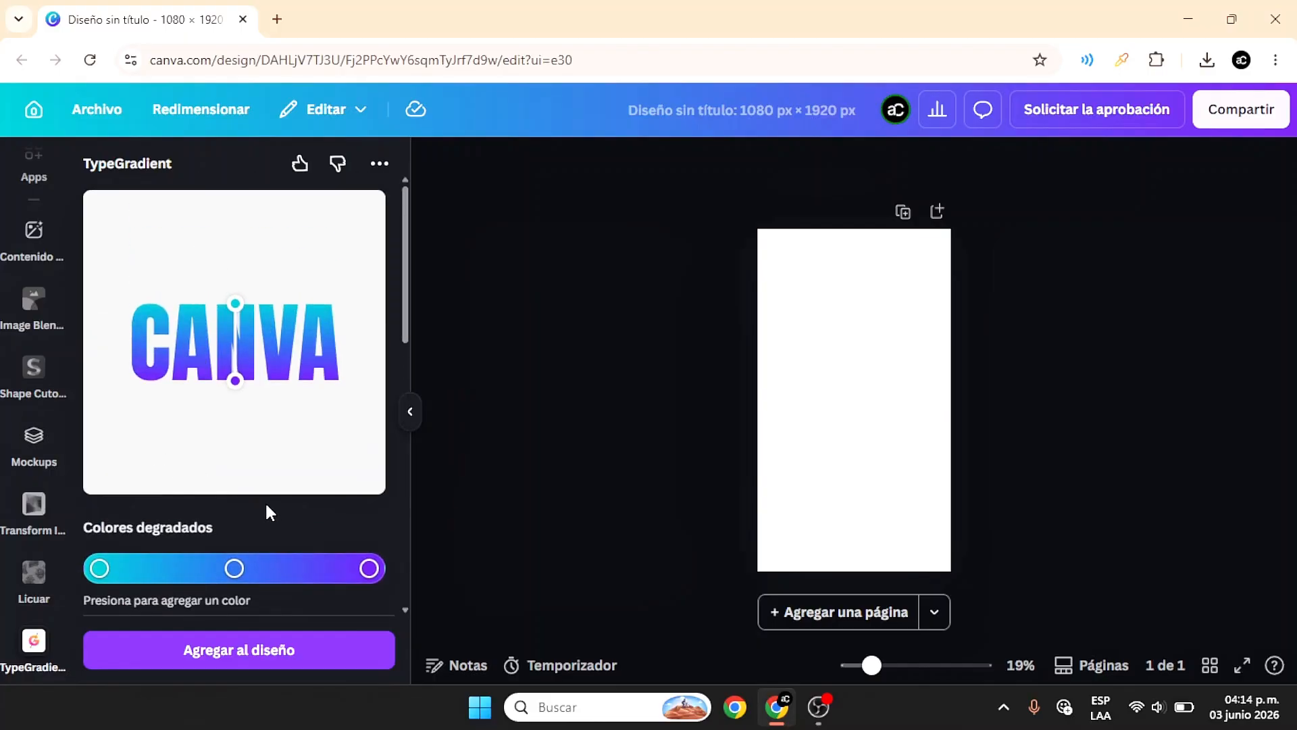
{"action": "left_click", "coordinate": [370, 569]}
{"action": "scroll", "coordinate": [369, 570], "scroll_direction": "down", "scroll_amount": 2}
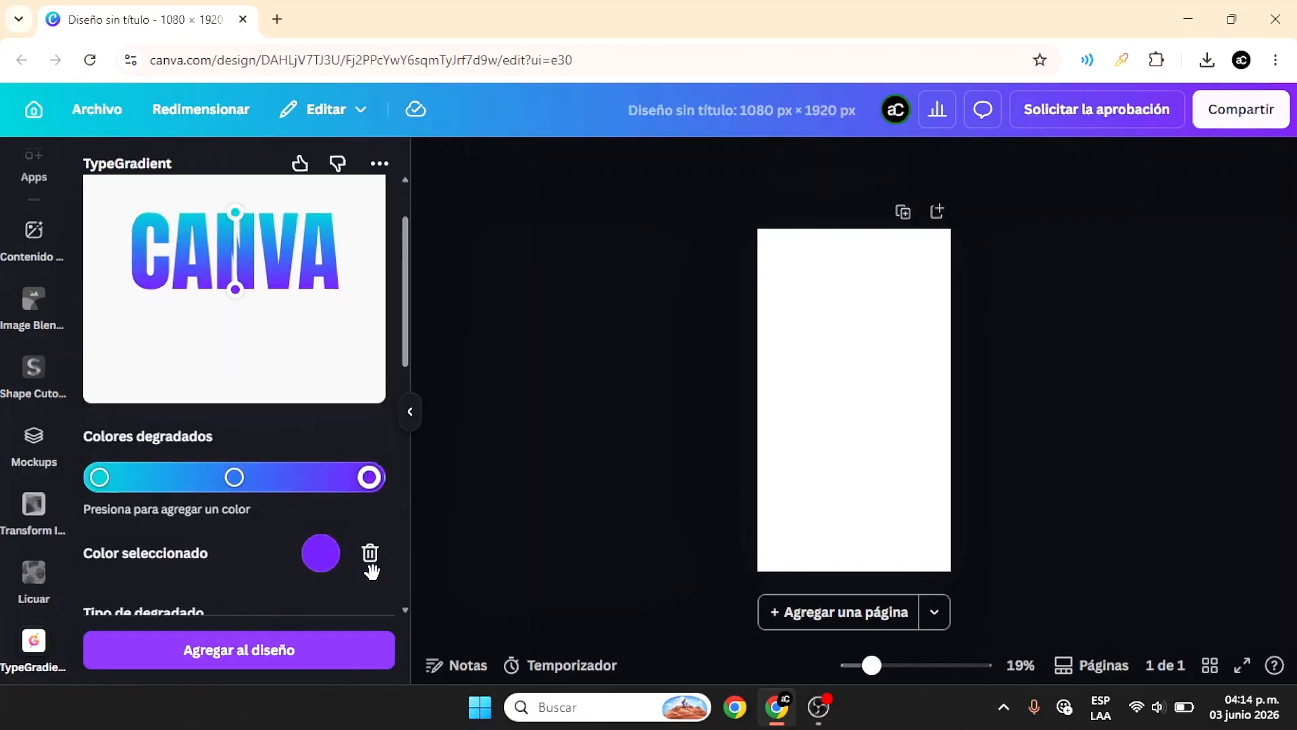
{"action": "left_click", "coordinate": [315, 508]}
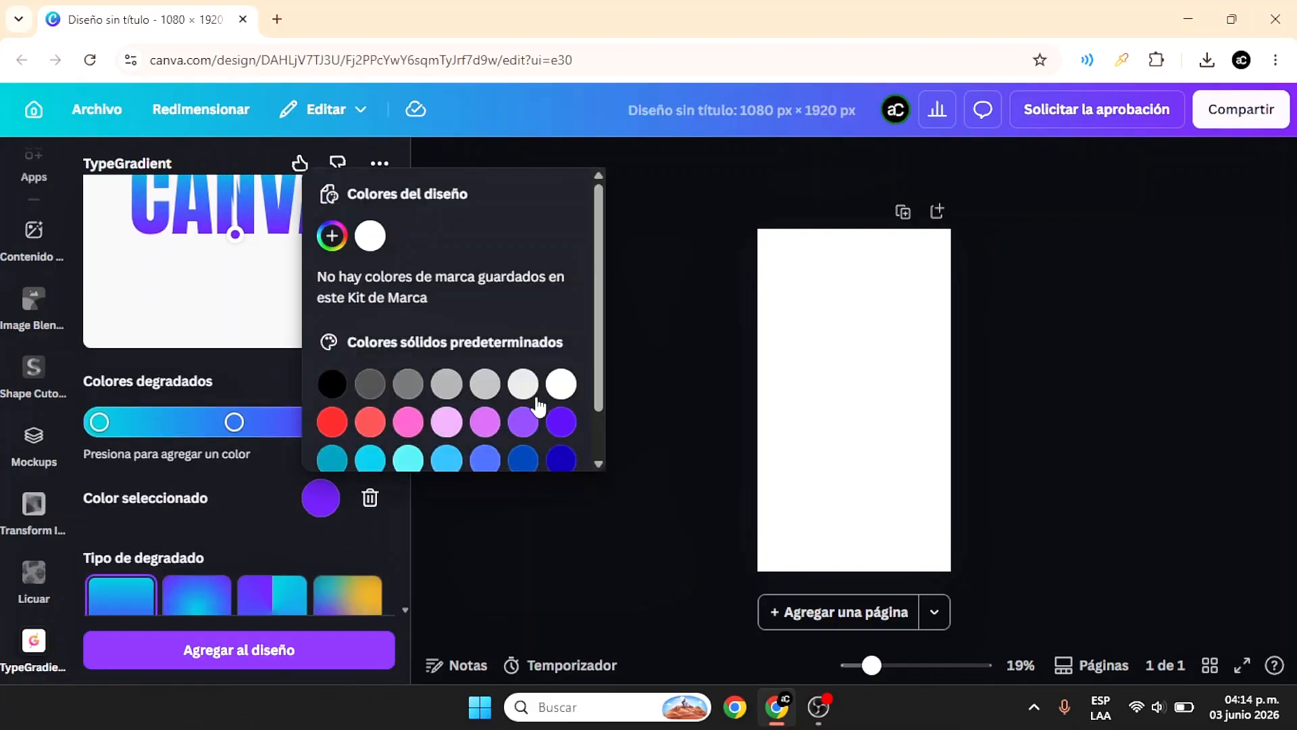
{"action": "left_click", "coordinate": [332, 236]}
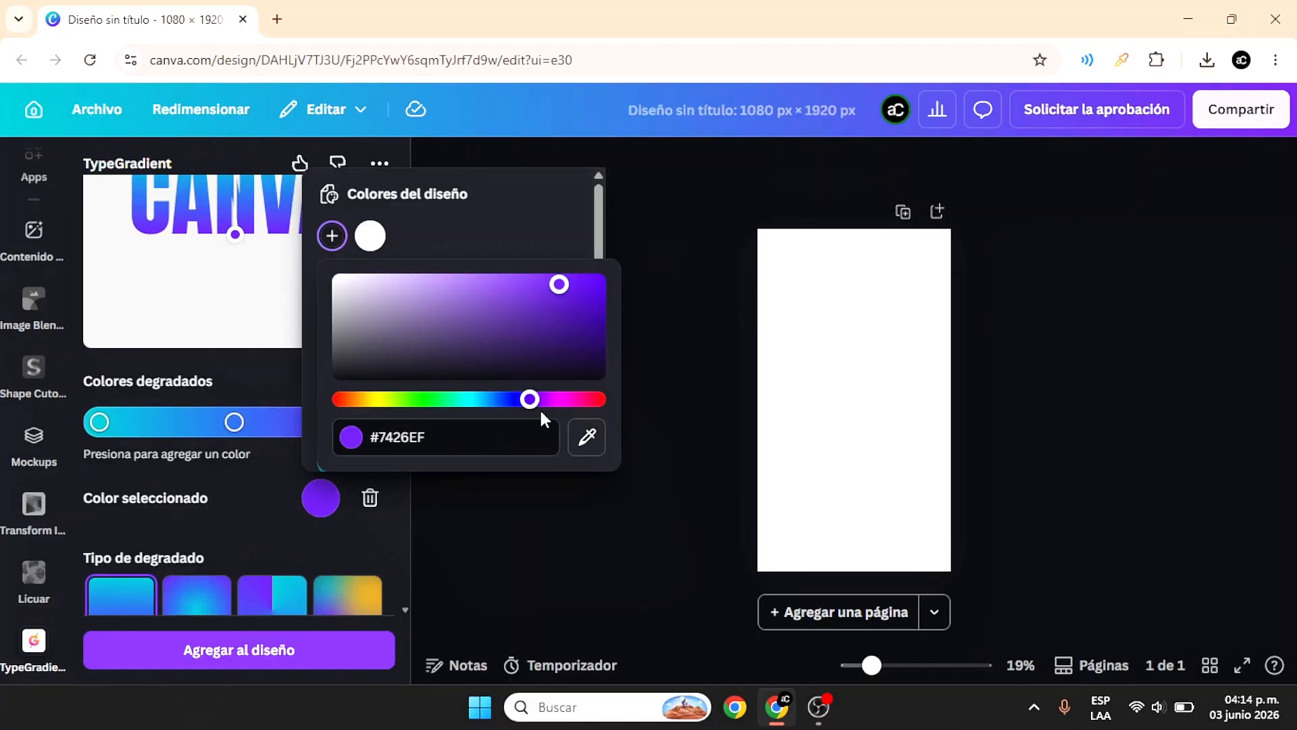
{"action": "left_click_drag", "start_coordinate": [529, 402], "coordinate": [535, 409]}
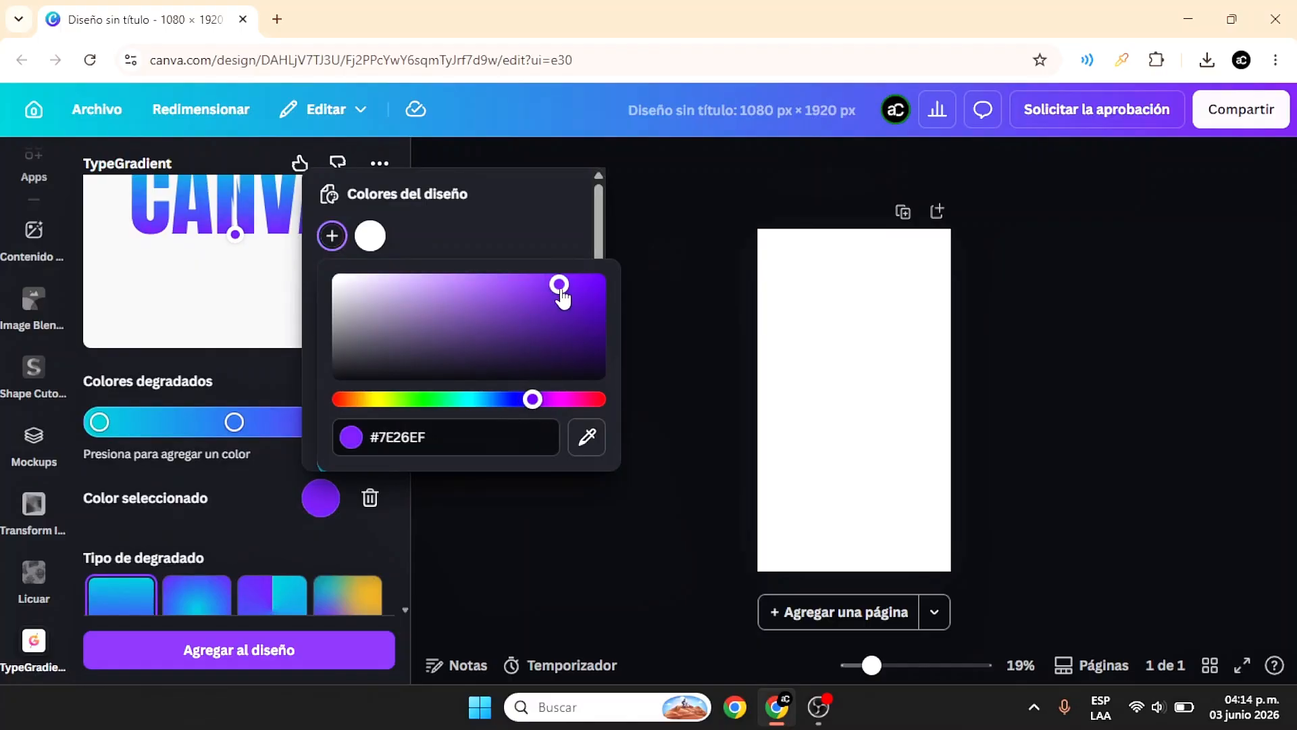
{"action": "left_click_drag", "start_coordinate": [565, 298], "coordinate": [566, 315]}
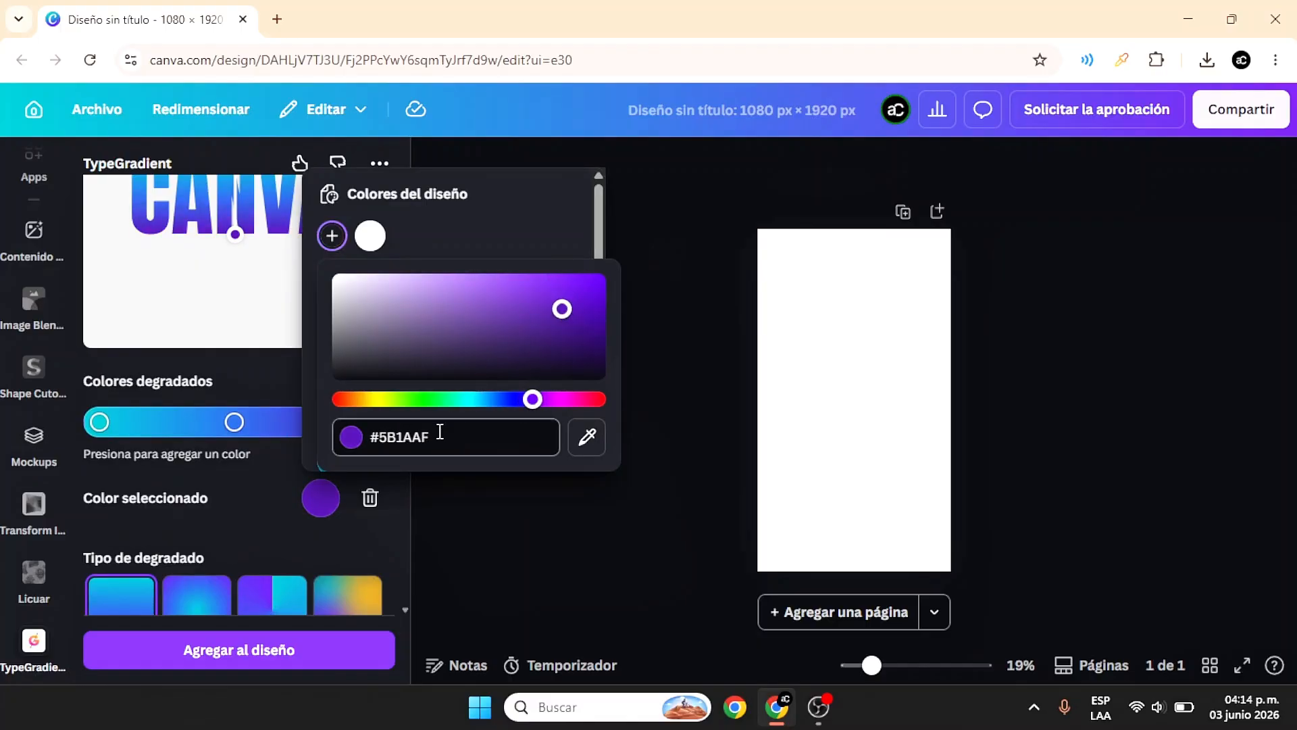
{"action": "left_click", "coordinate": [331, 493]}
Slant the gradient by moving its end handle toward the V, and set the end color to custom magenta #C416A8
{"action": "scroll", "coordinate": [343, 388], "scroll_direction": "up", "scroll_amount": 1}
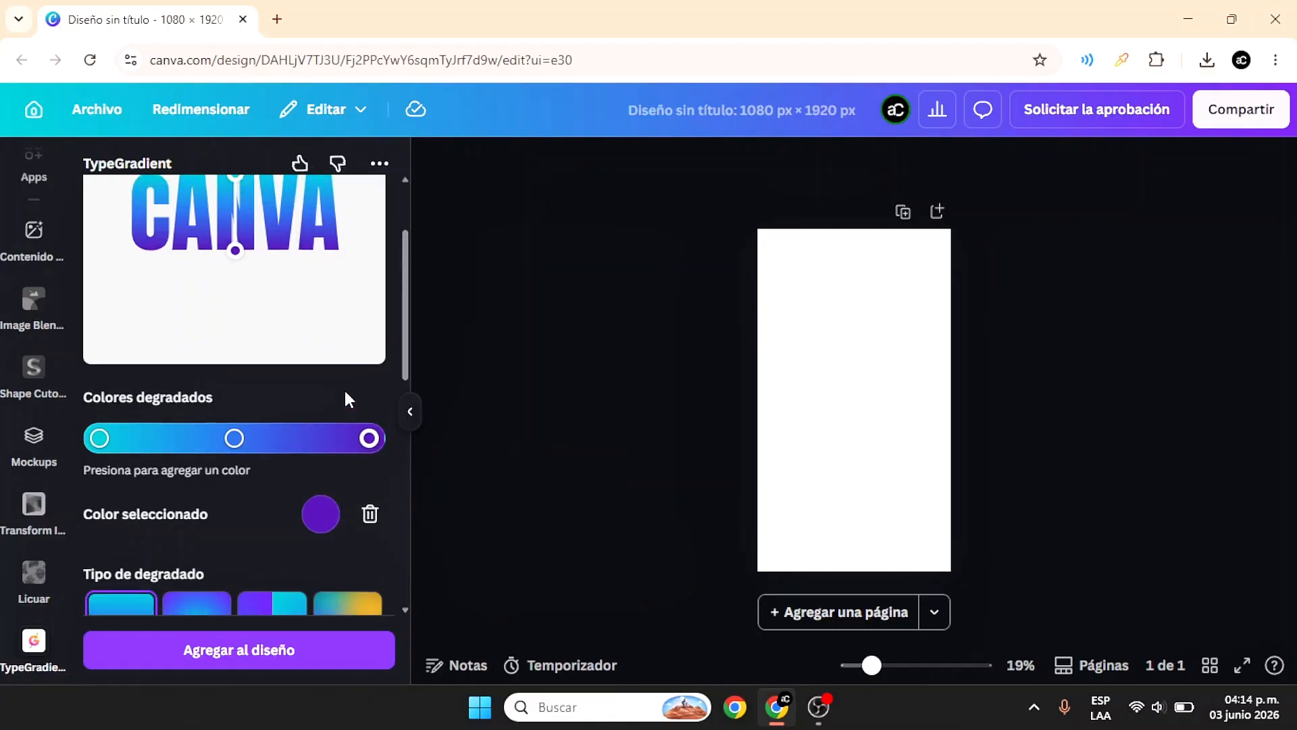
{"action": "left_click_drag", "start_coordinate": [235, 305], "coordinate": [260, 297]}
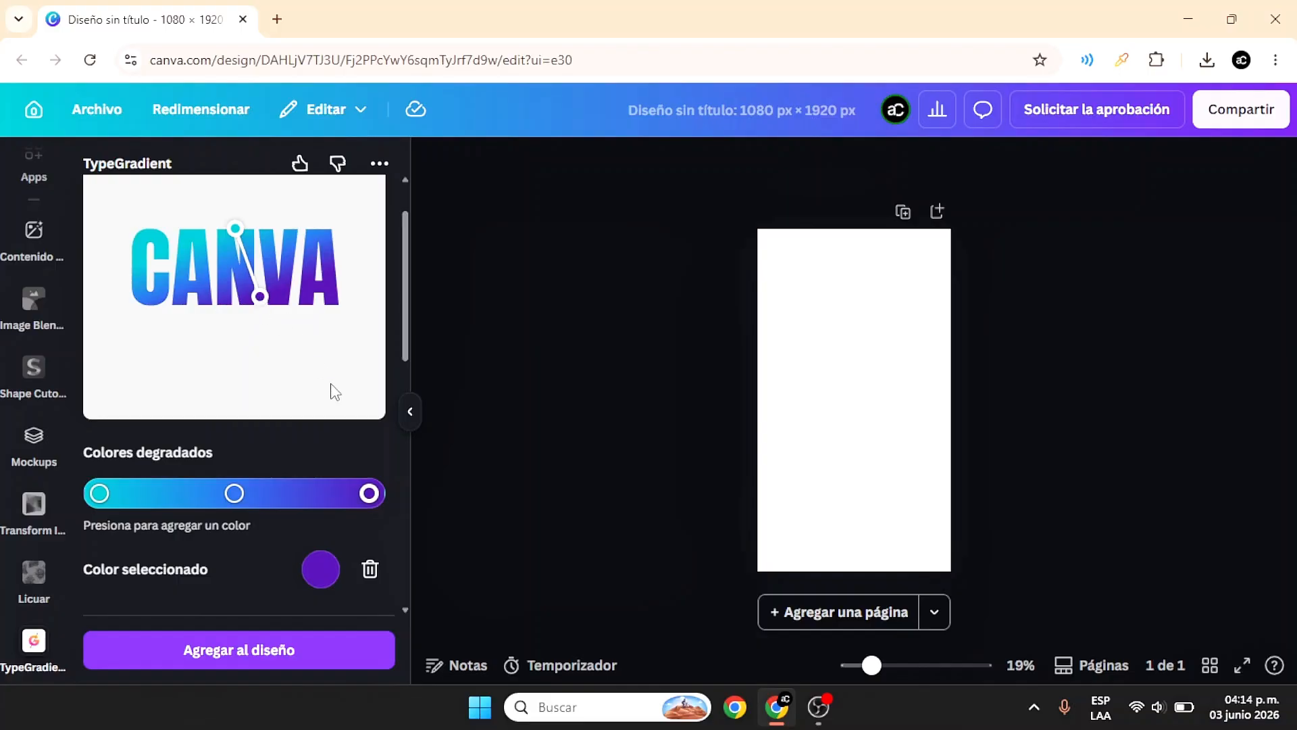
{"action": "left_click", "coordinate": [336, 564]}
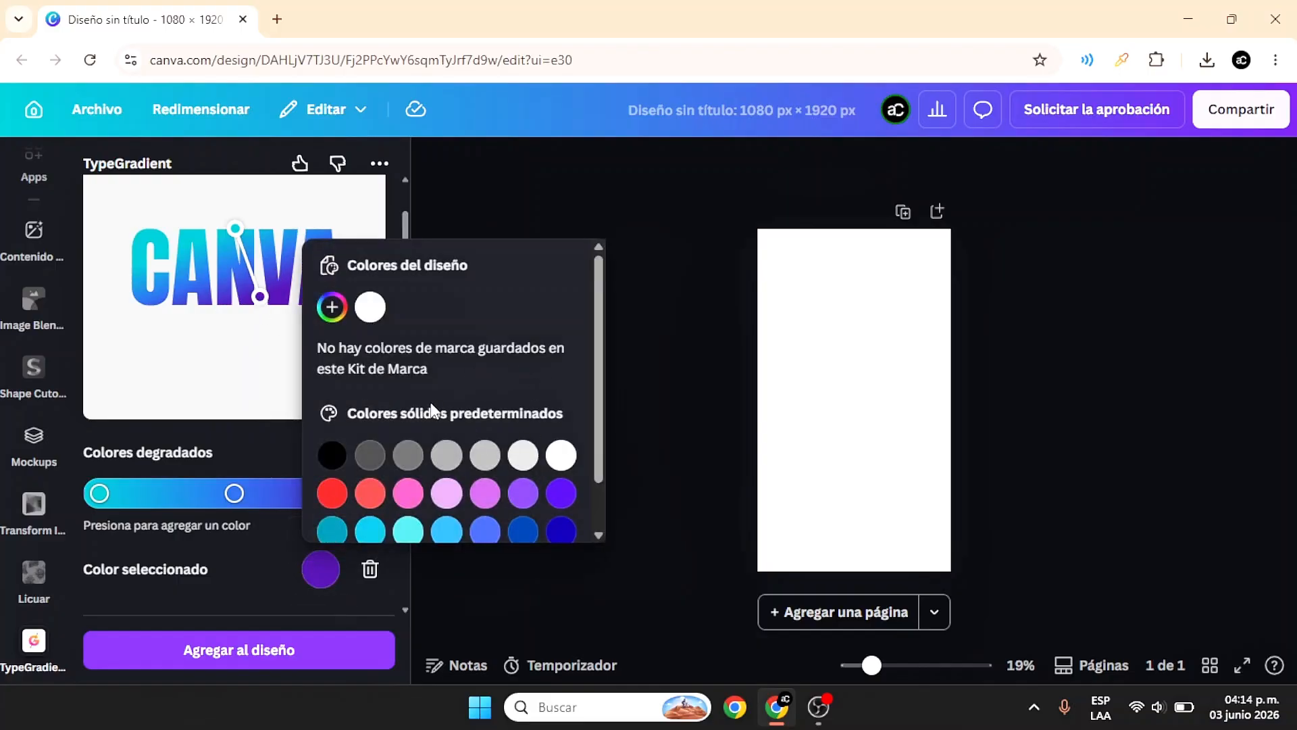
{"action": "scroll", "coordinate": [431, 398], "scroll_direction": "down", "scroll_amount": 1}
{"action": "scroll", "coordinate": [431, 398], "scroll_direction": "up", "scroll_amount": 1}
{"action": "left_click", "coordinate": [333, 308]}
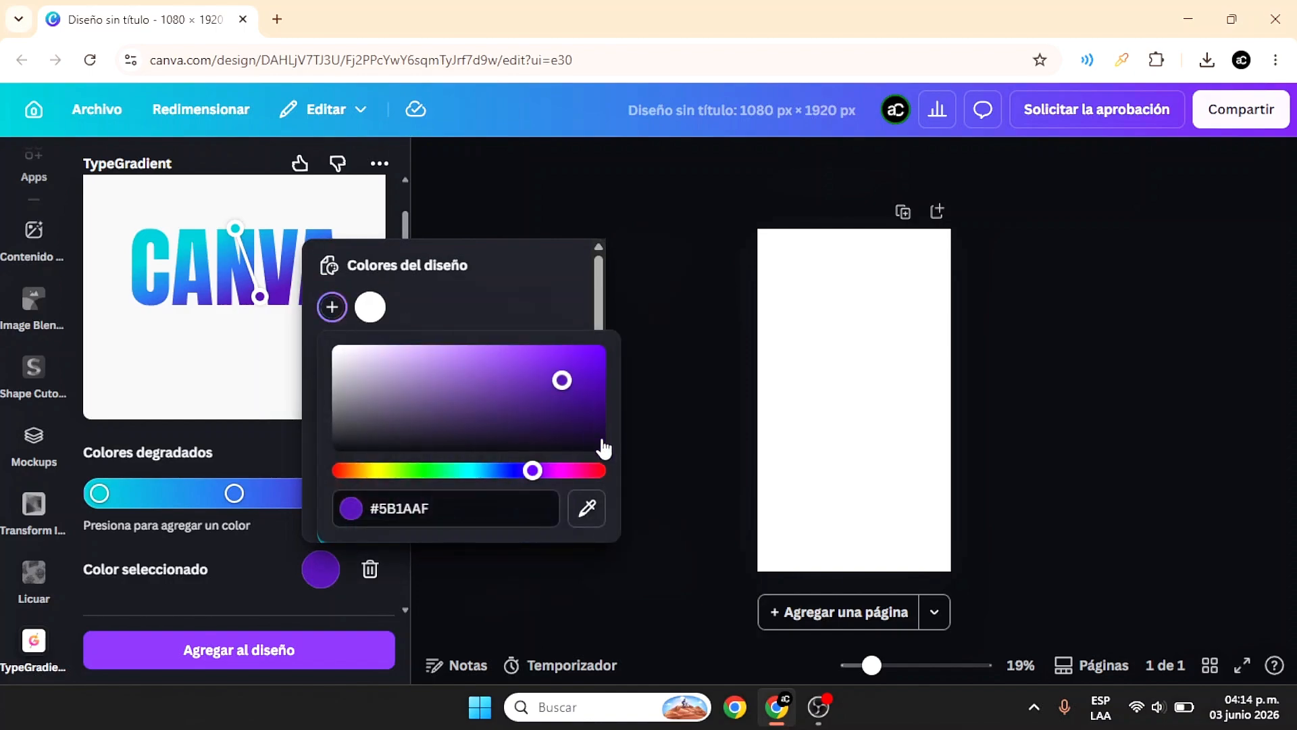
{"action": "left_click", "coordinate": [564, 470]}
{"action": "left_click_drag", "start_coordinate": [565, 391], "coordinate": [570, 373]}
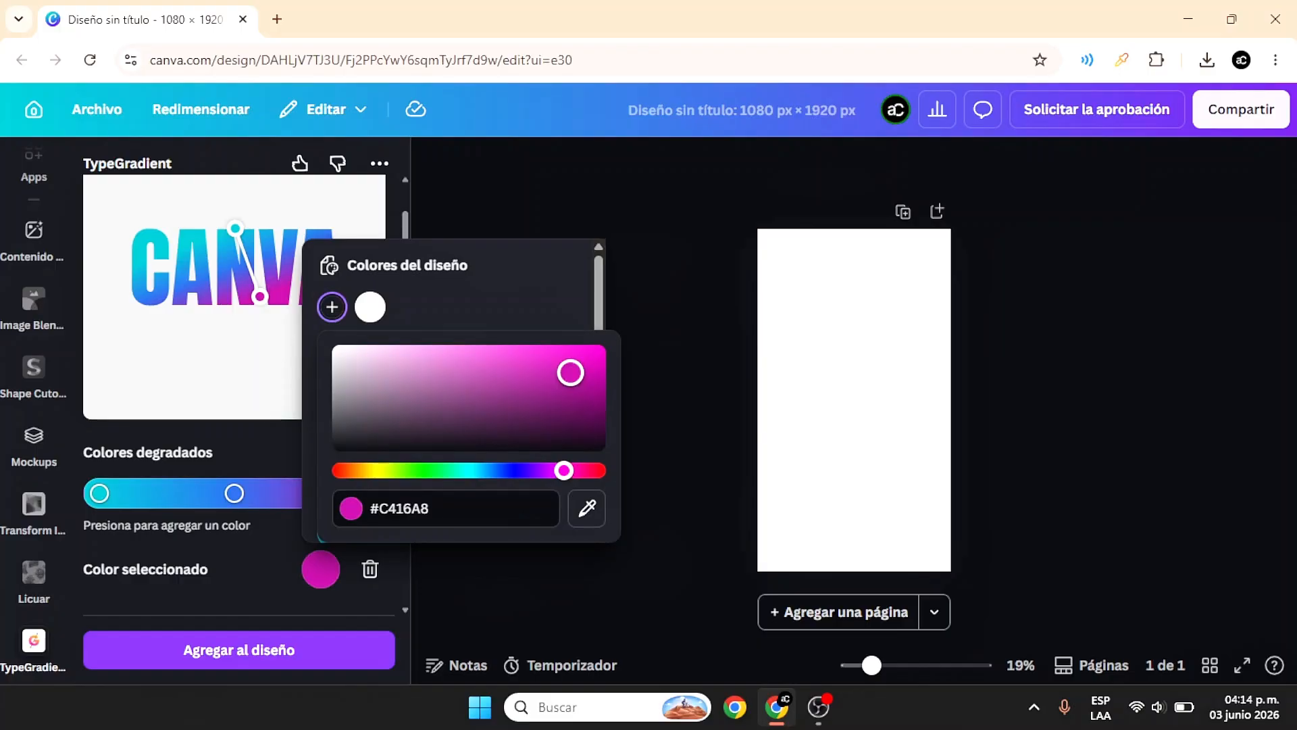
{"action": "left_click", "coordinate": [316, 581]}
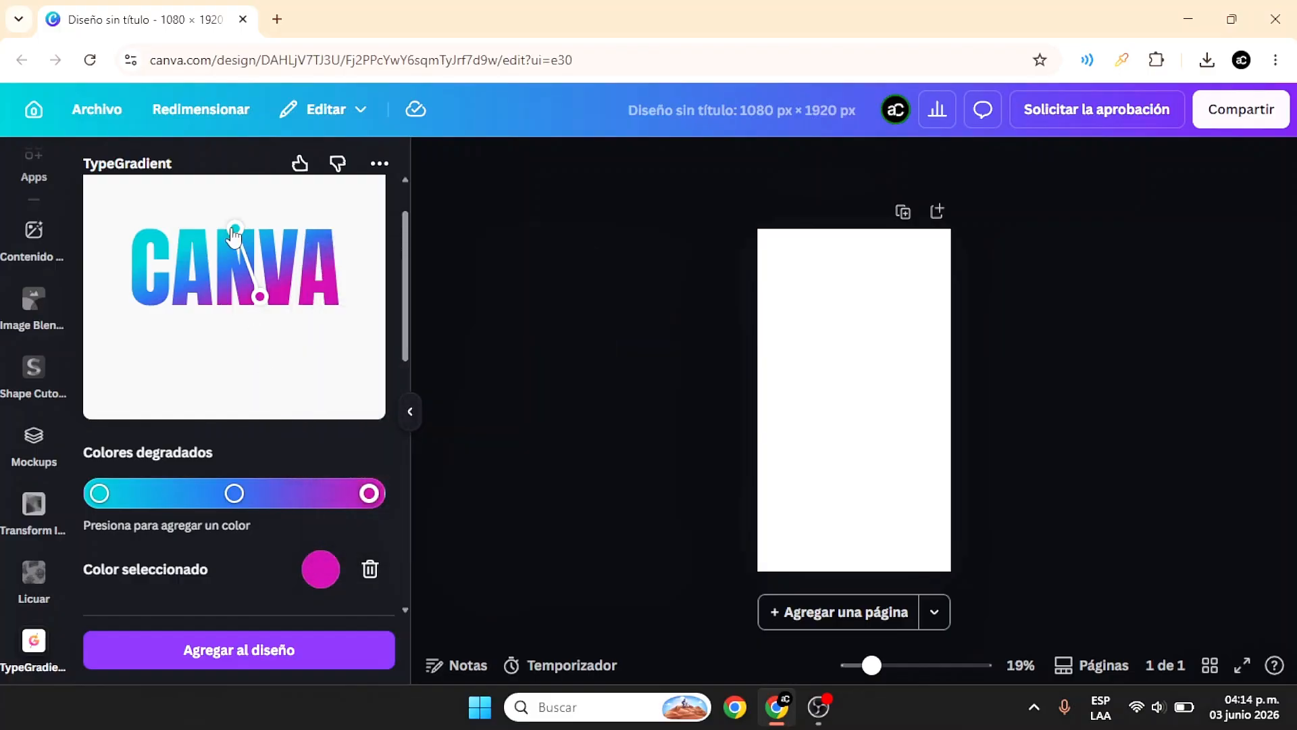
Refine the gradient angle by moving the start handle just above the letters and the end handle to the base of the N
{"action": "left_click_drag", "start_coordinate": [233, 235], "coordinate": [223, 216]}
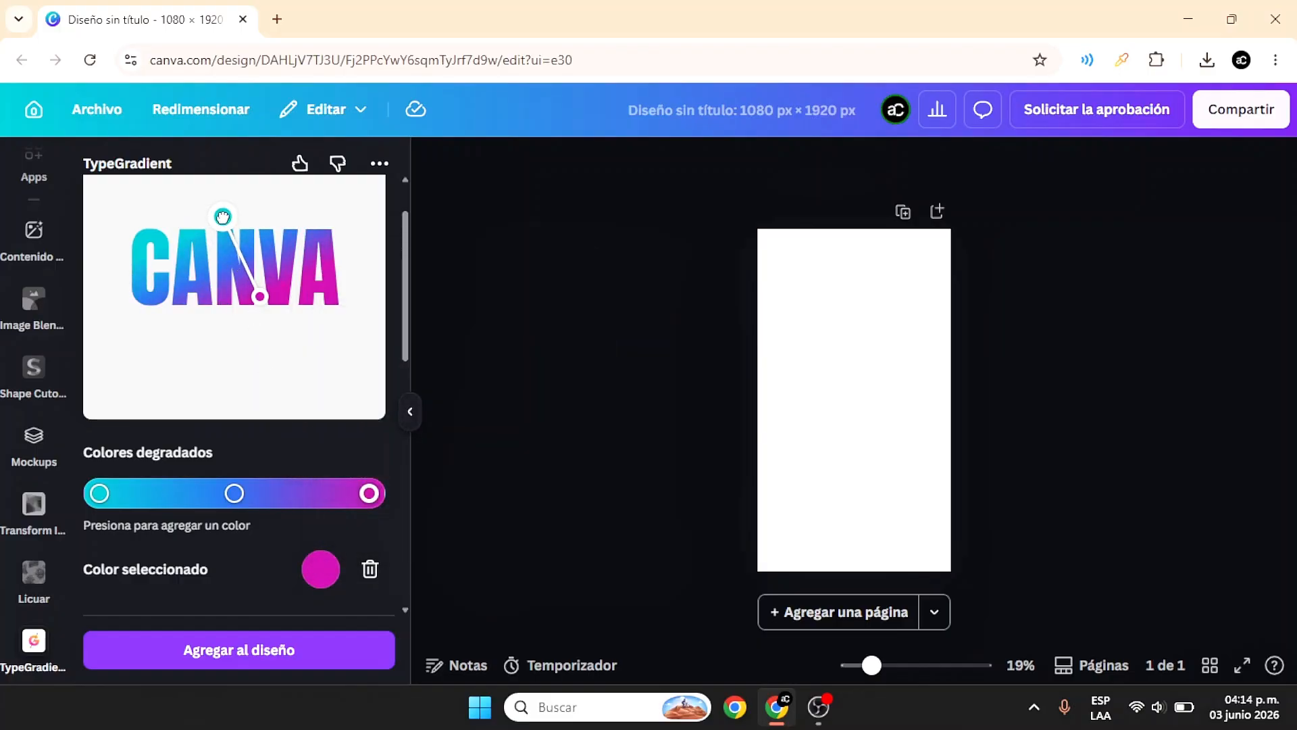
{"action": "left_click_drag", "start_coordinate": [258, 297], "coordinate": [240, 301]}
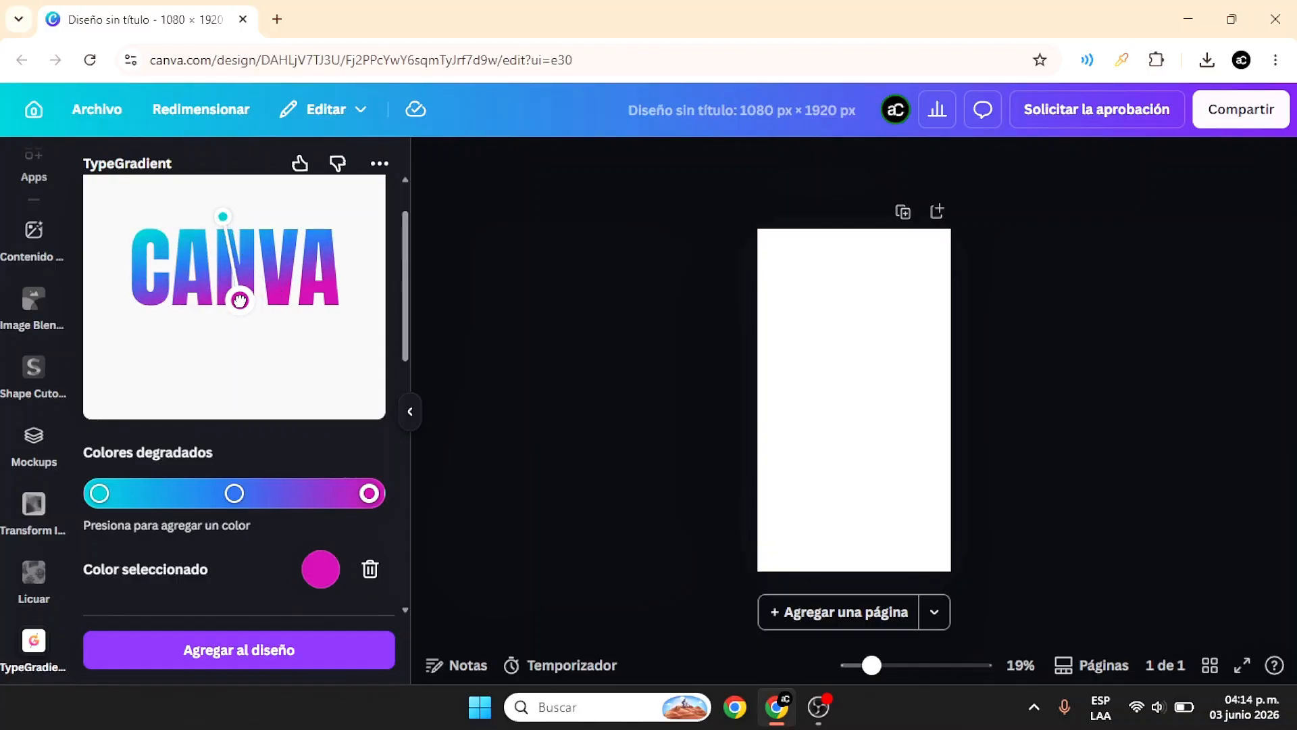
{"action": "left_click", "coordinate": [323, 570]}
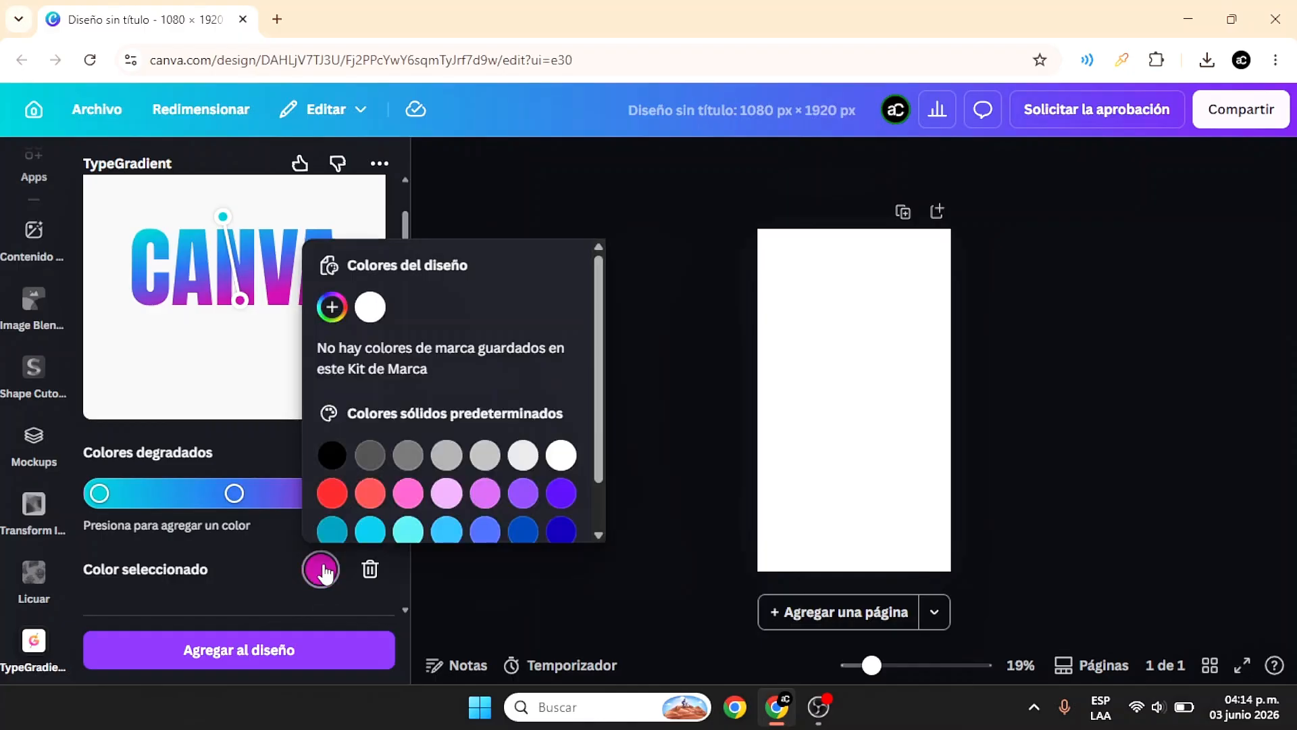
{"action": "left_click", "coordinate": [323, 570]}
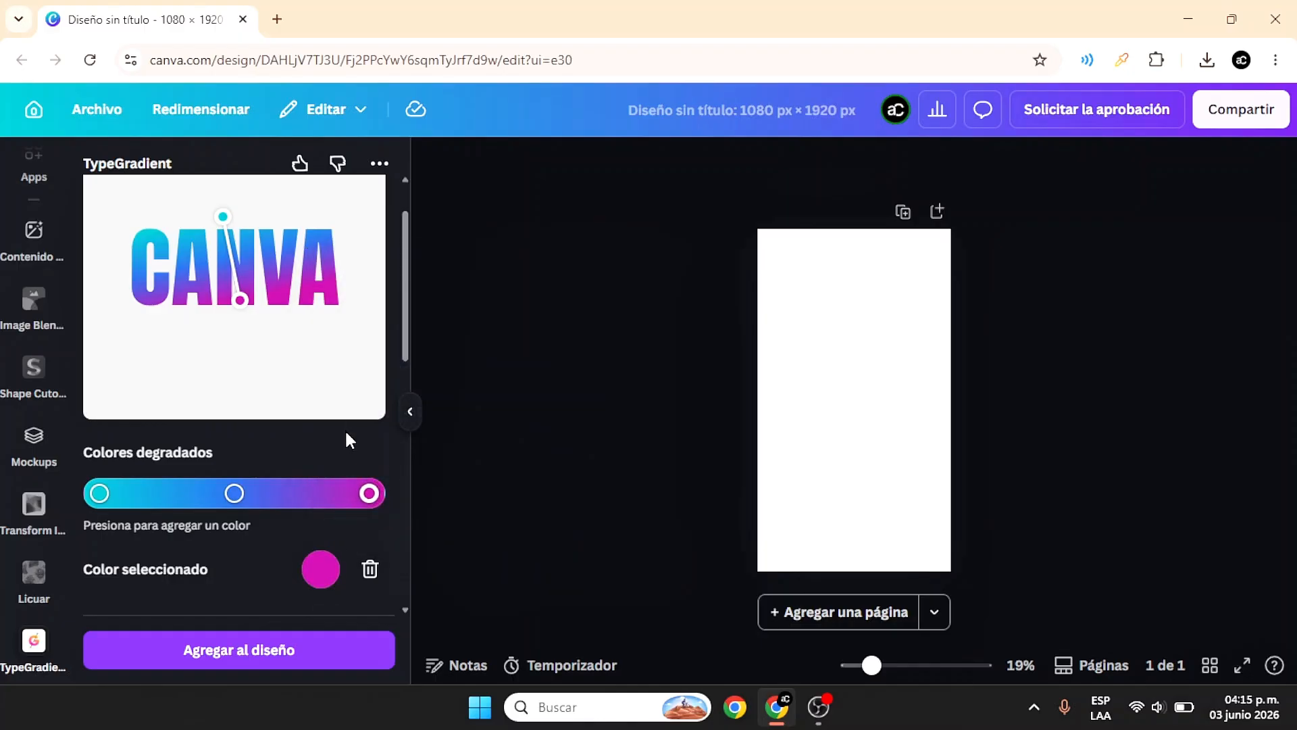
Add the CANVA gradient text to the design page, keeping the linear gradient and no outline effect
{"action": "scroll", "coordinate": [350, 440], "scroll_direction": "down", "scroll_amount": 3}
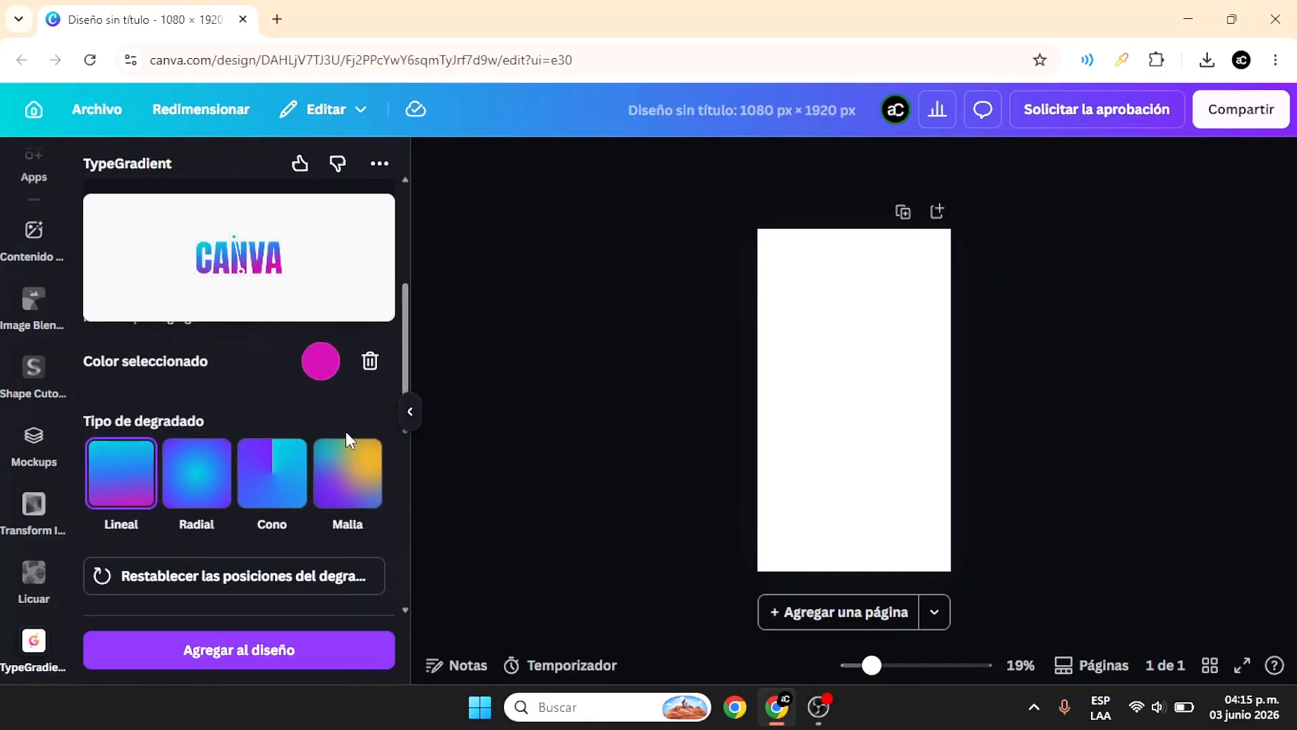
{"action": "scroll", "coordinate": [349, 440], "scroll_direction": "down", "scroll_amount": 3}
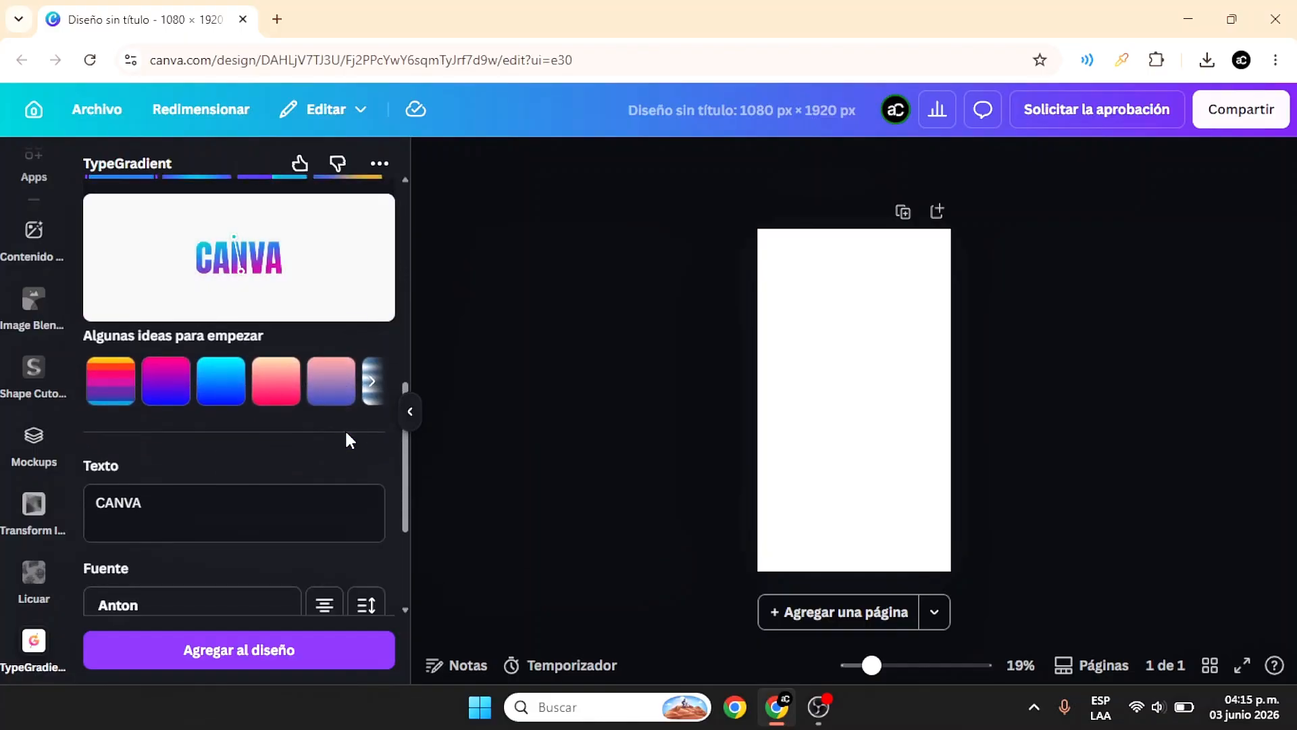
{"action": "scroll", "coordinate": [344, 428], "scroll_direction": "down", "scroll_amount": 3}
{"action": "left_click", "coordinate": [320, 649]}
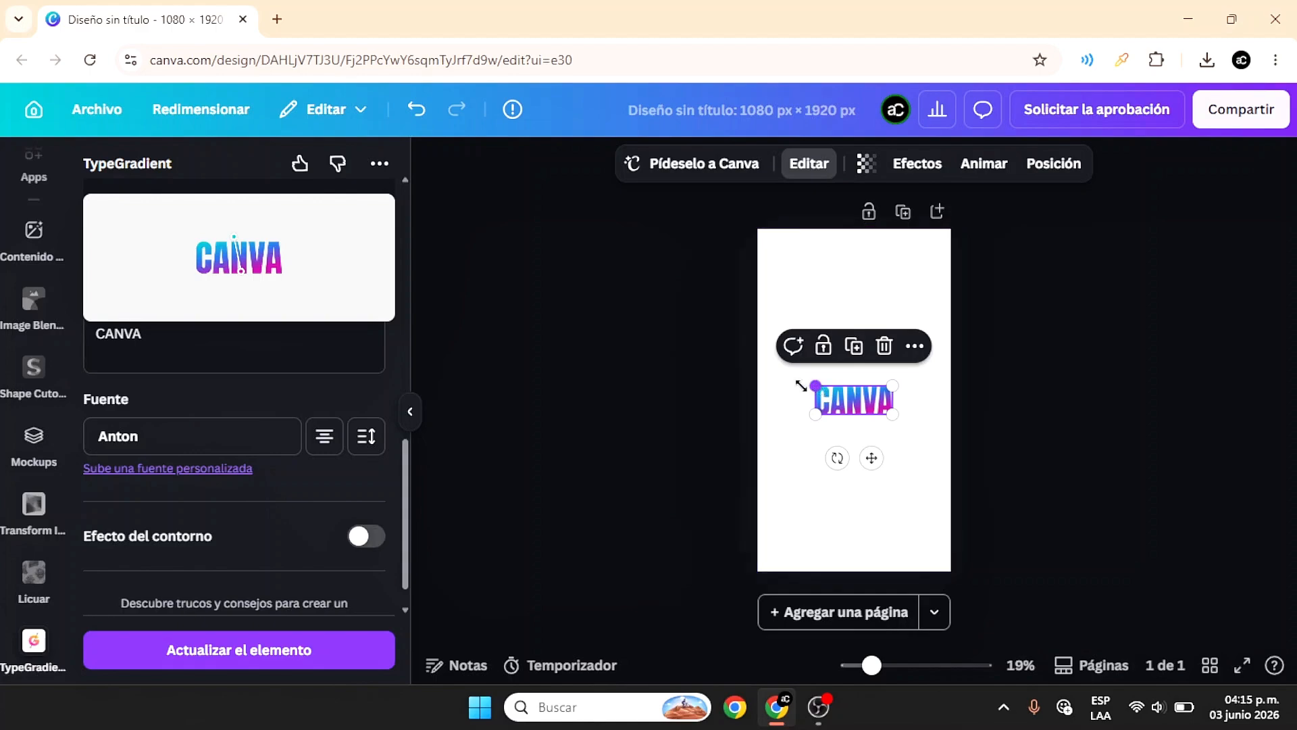
Enlarge the CANVA text on the page to about 864 px wide with nearly equal side margins
{"action": "left_click_drag", "start_coordinate": [801, 386], "coordinate": [775, 371]}
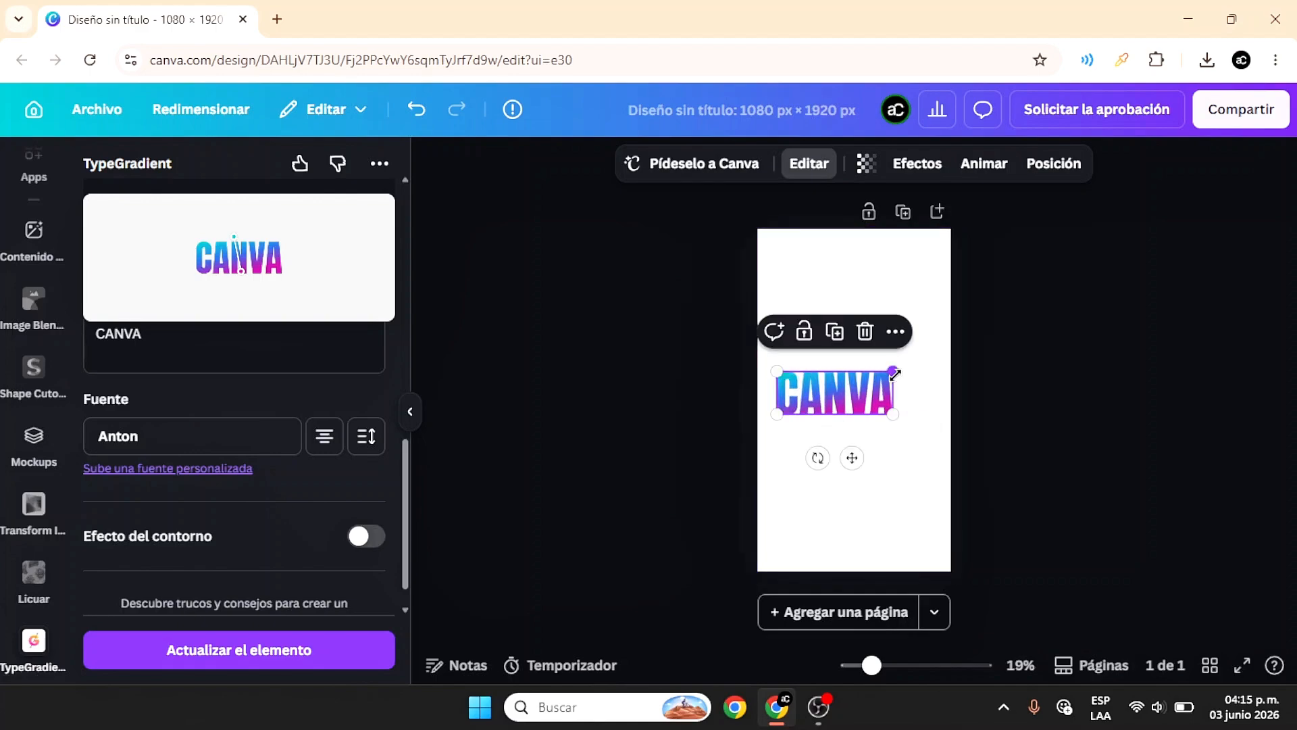
{"action": "left_click_drag", "start_coordinate": [894, 371], "coordinate": [932, 356]}
{"action": "left_click", "coordinate": [1024, 412]}
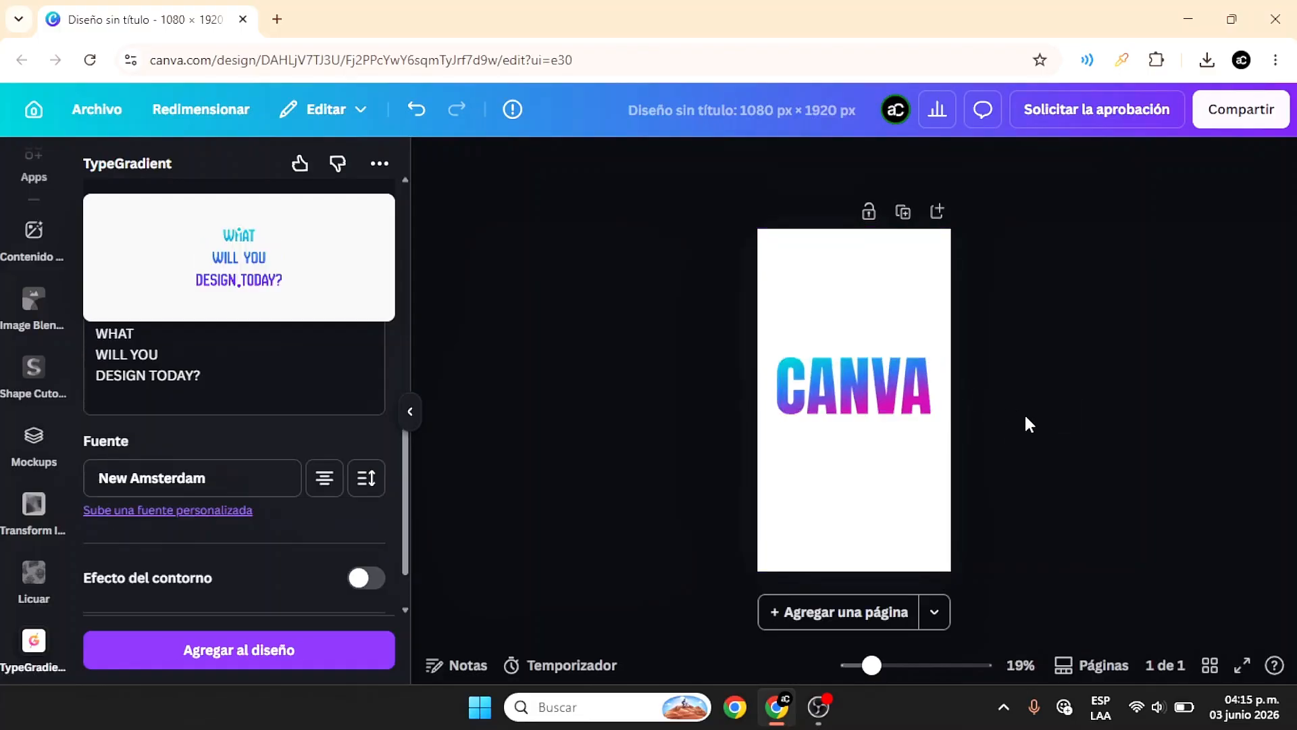
Align the CANVA text to the vertical middle of the page and deselect it
{"action": "left_click", "coordinate": [897, 383]}
{"action": "left_click", "coordinate": [1052, 164]}
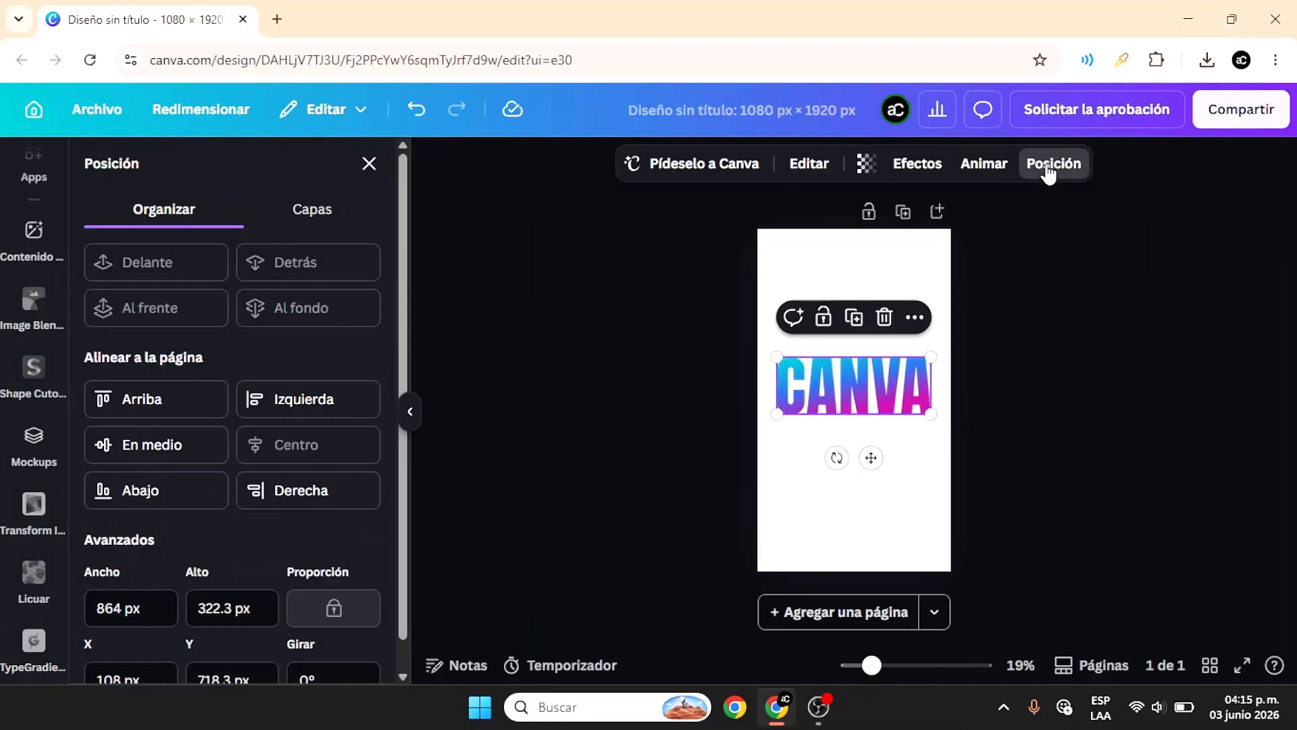
{"action": "left_click", "coordinate": [169, 446]}
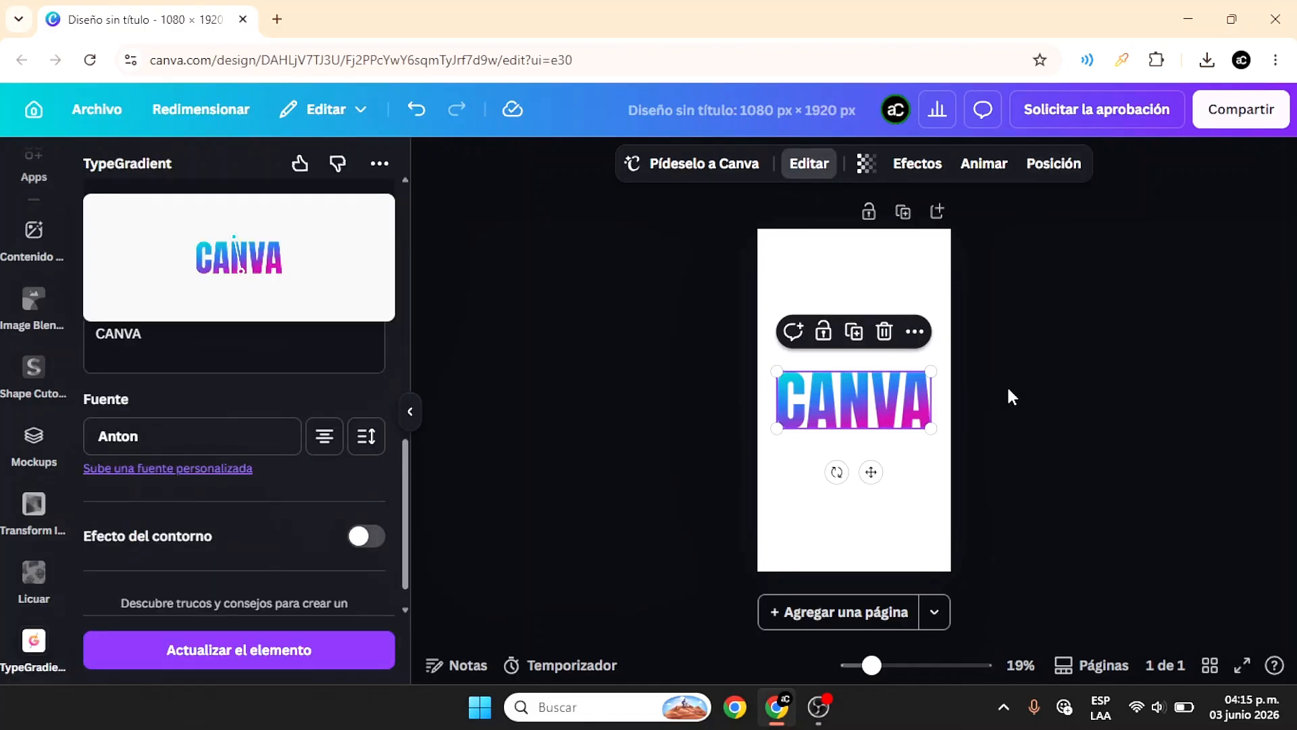
{"action": "left_click", "coordinate": [1008, 385]}
Download the design as a PNG with a transparent background
{"action": "left_click", "coordinate": [1240, 112]}
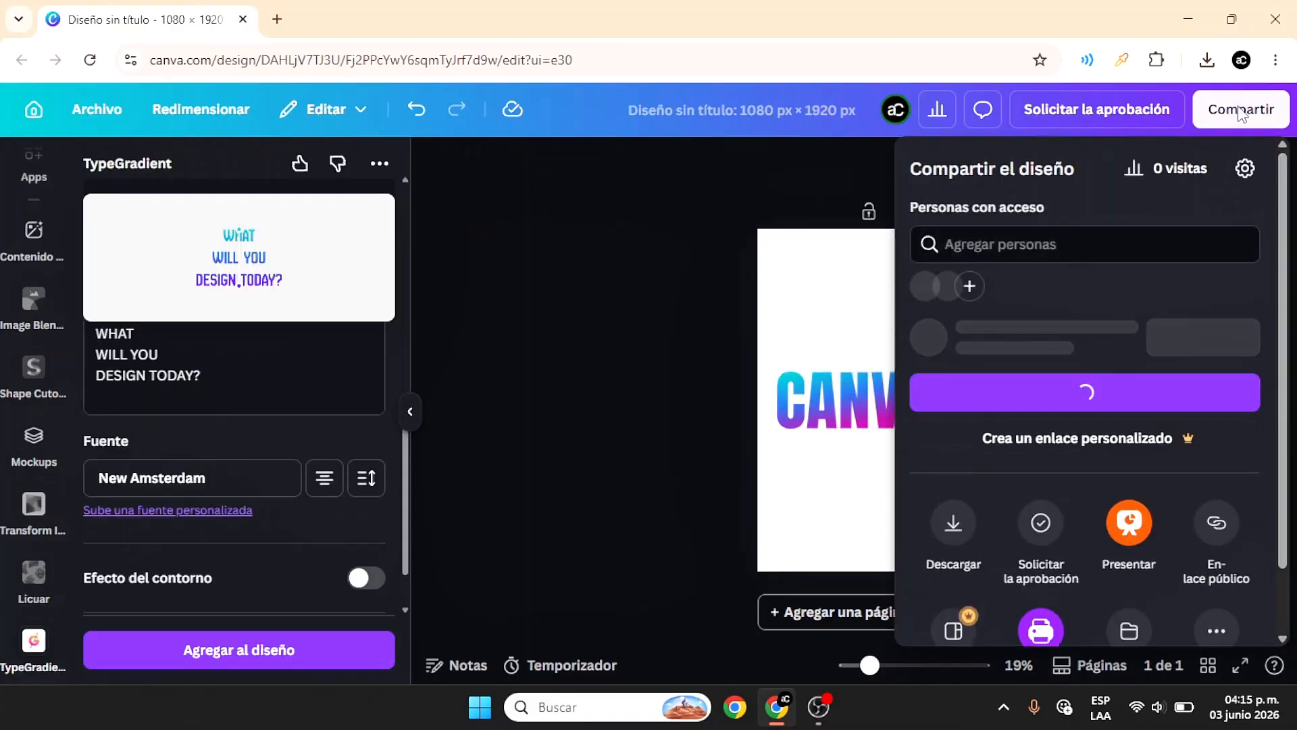
{"action": "left_click", "coordinate": [964, 558]}
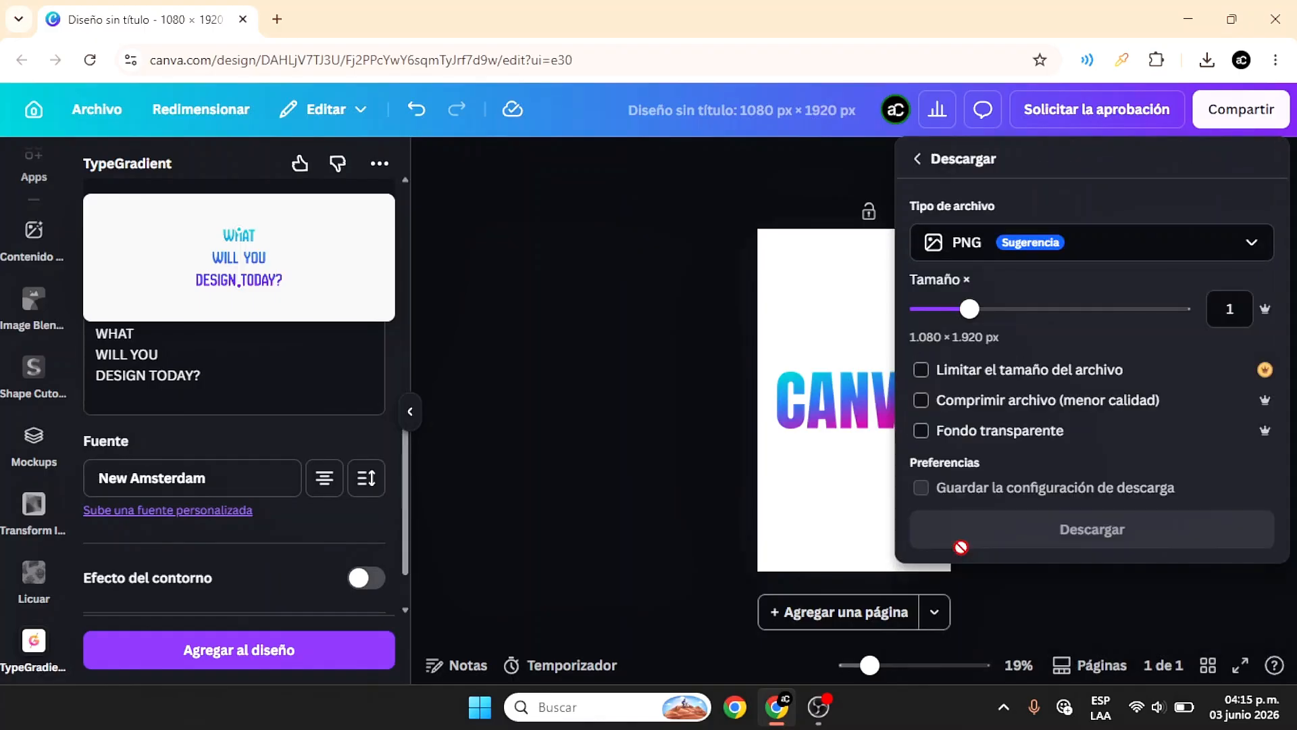
{"action": "left_click", "coordinate": [923, 436]}
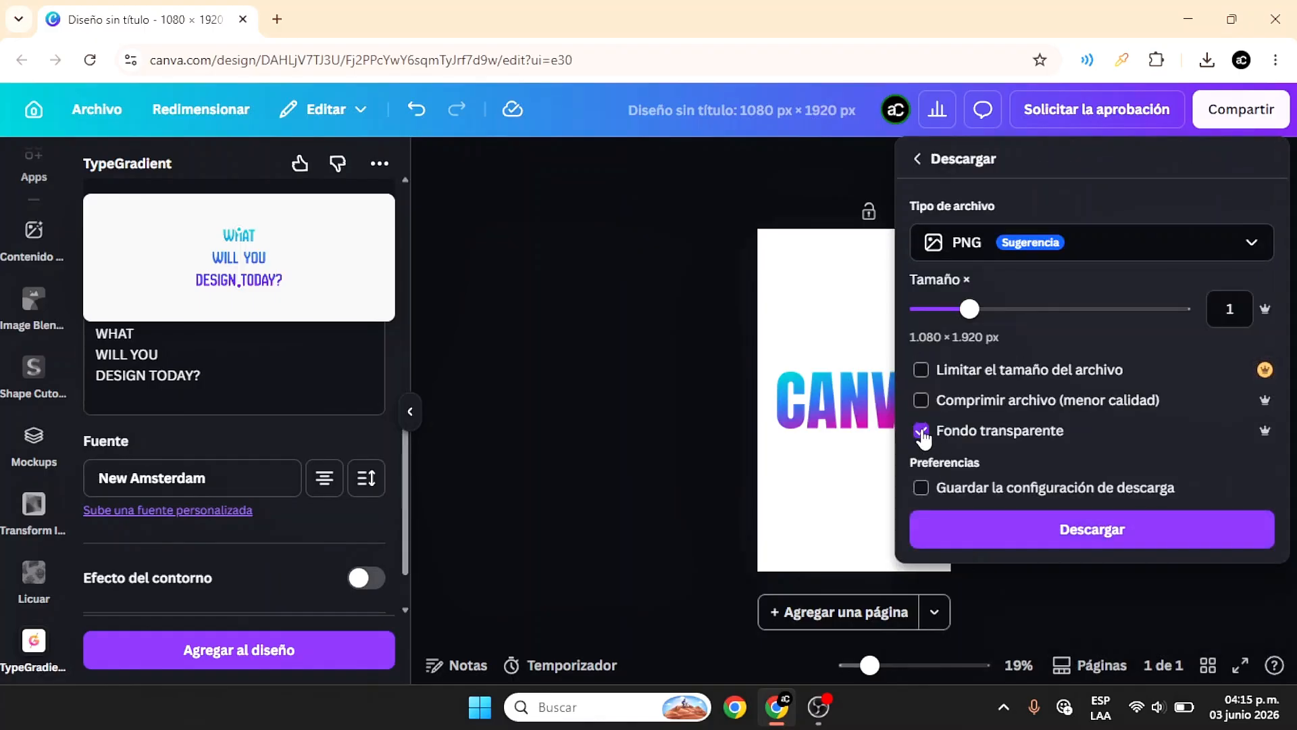
{"action": "left_click", "coordinate": [1030, 538]}
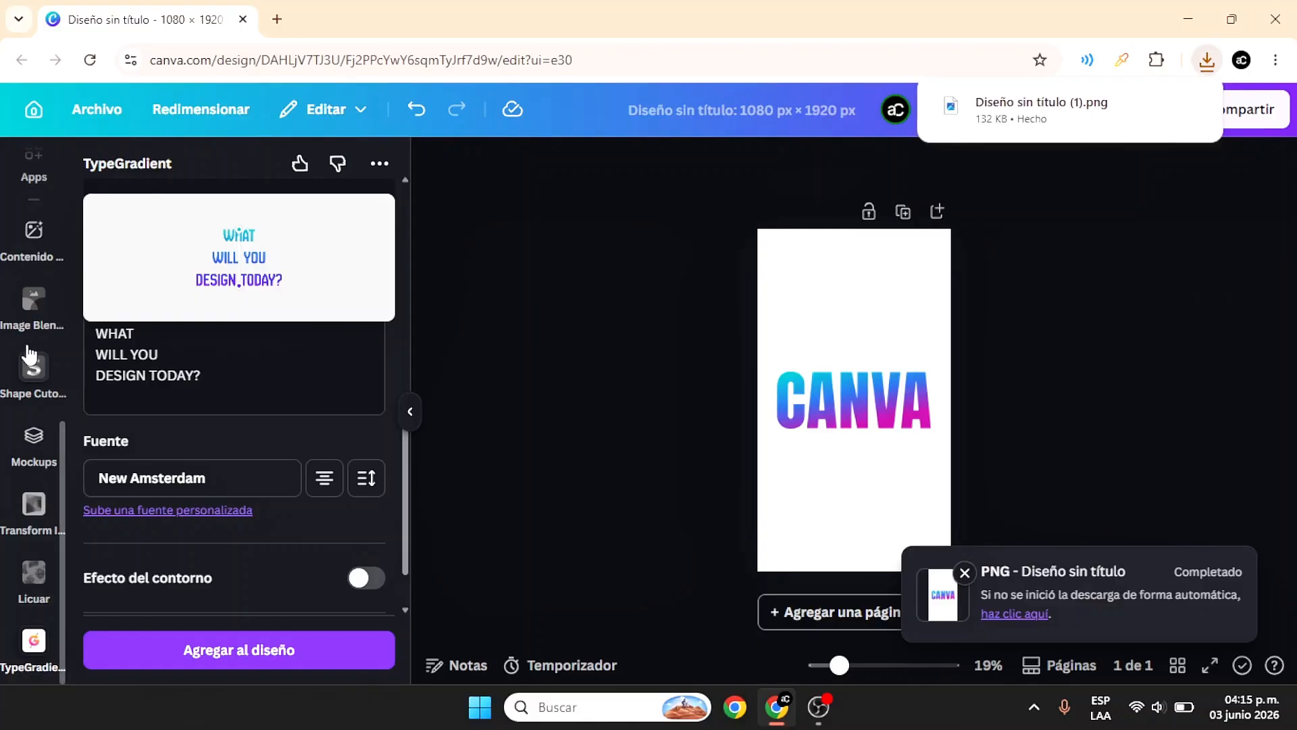
Upload the downloaded file Diseño sin título (1).png to the uploaded images
{"action": "scroll", "coordinate": [27, 352], "scroll_direction": "up", "scroll_amount": 3}
{"action": "left_click", "coordinate": [37, 520]}
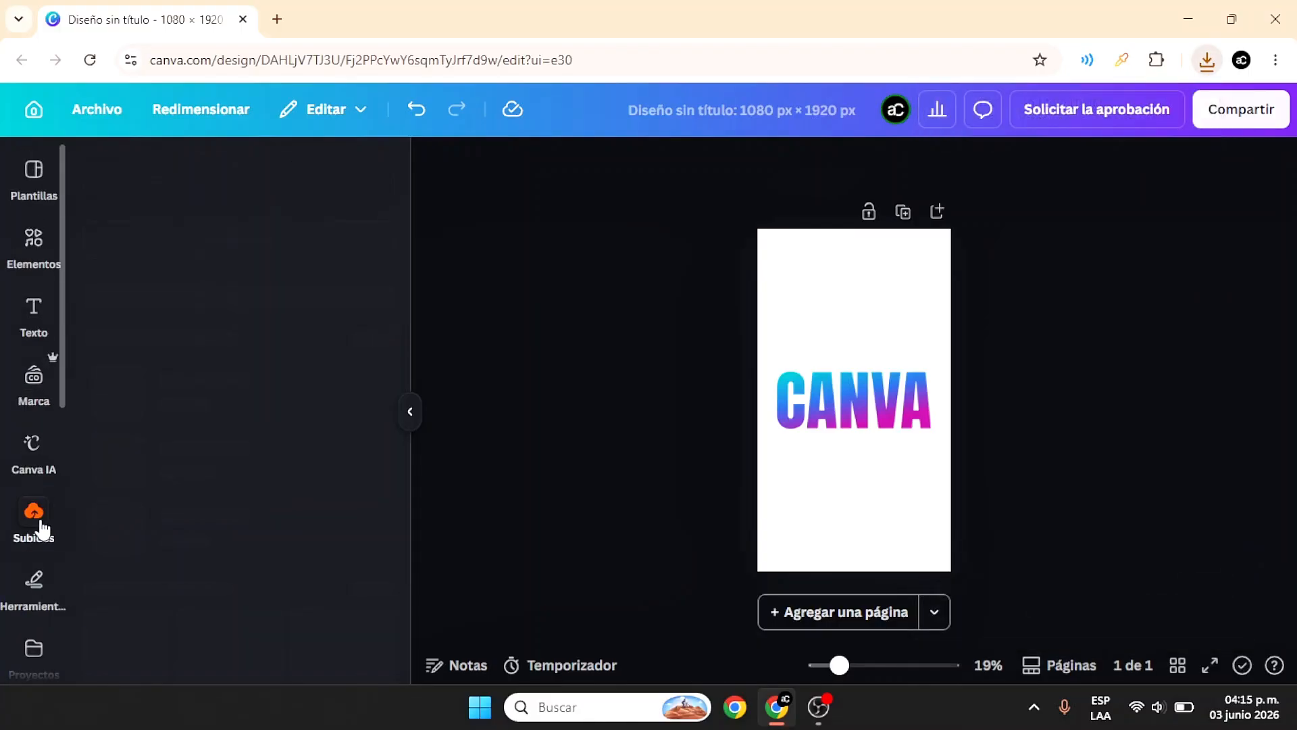
{"action": "left_click", "coordinate": [1206, 60]}
{"action": "left_click_drag", "start_coordinate": [953, 149], "coordinate": [243, 365]}
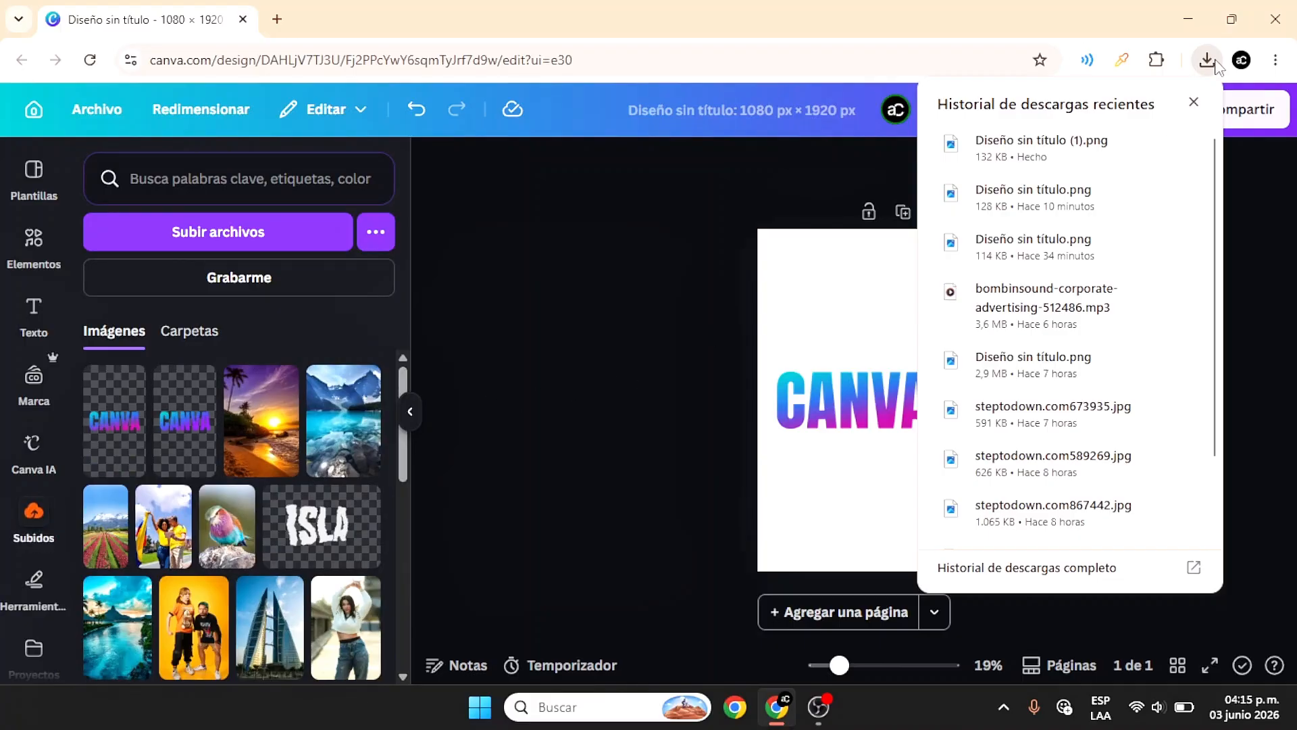
{"action": "left_click", "coordinate": [1194, 102]}
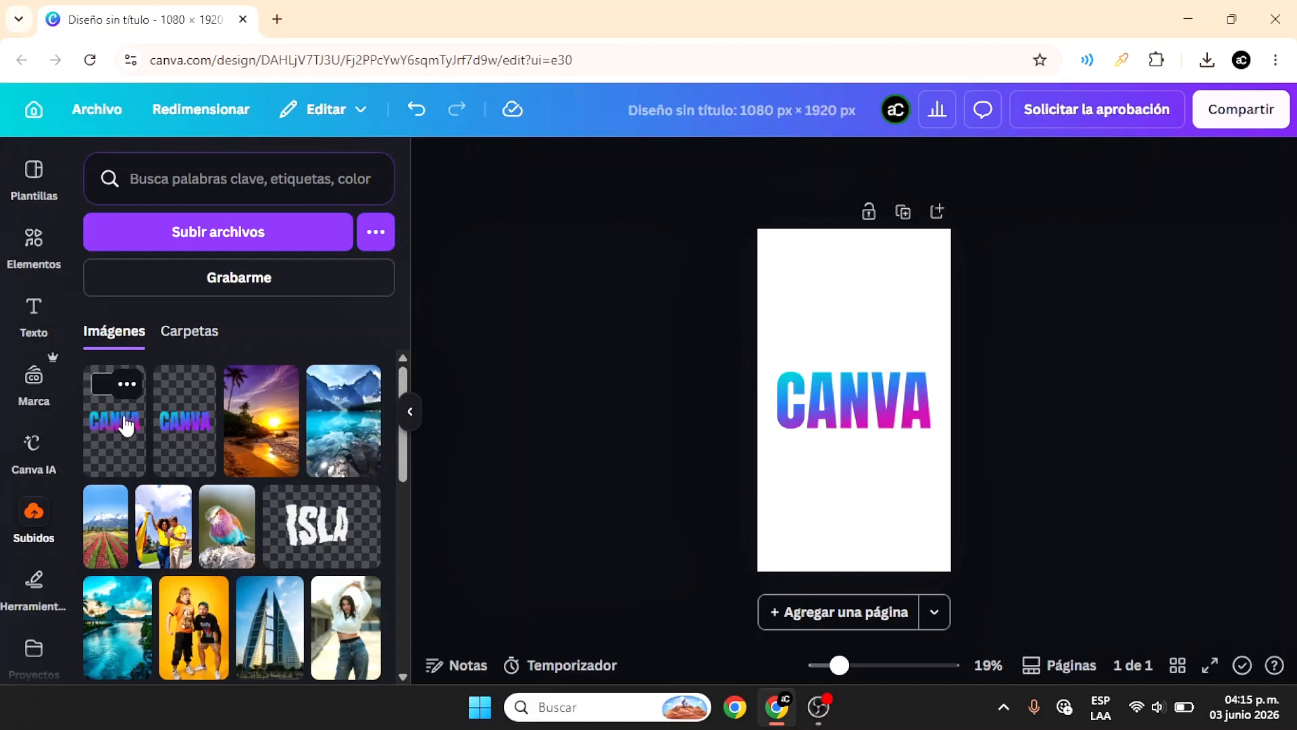
Replace the gradient text on the page with the uploaded CANVA PNG, enlarged to fill the whole page
{"action": "left_click", "coordinate": [872, 401]}
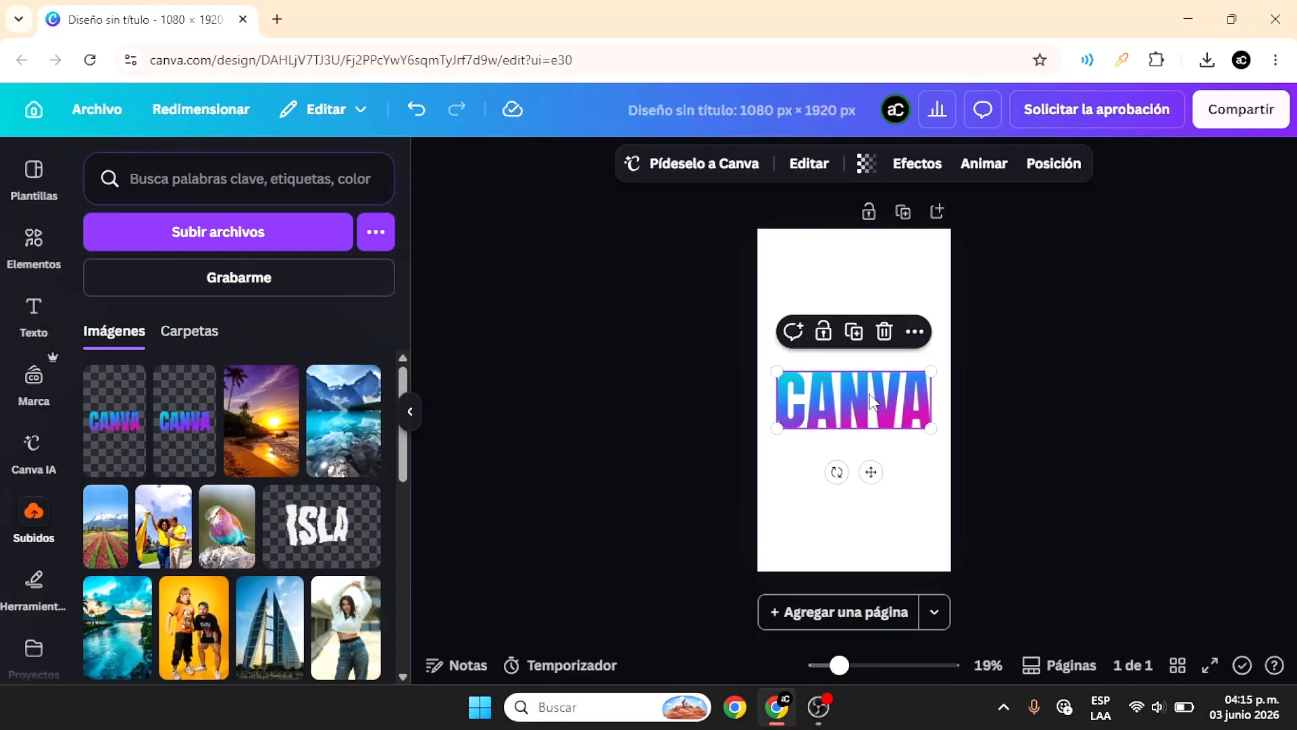
{"action": "key", "text": "Delete"}
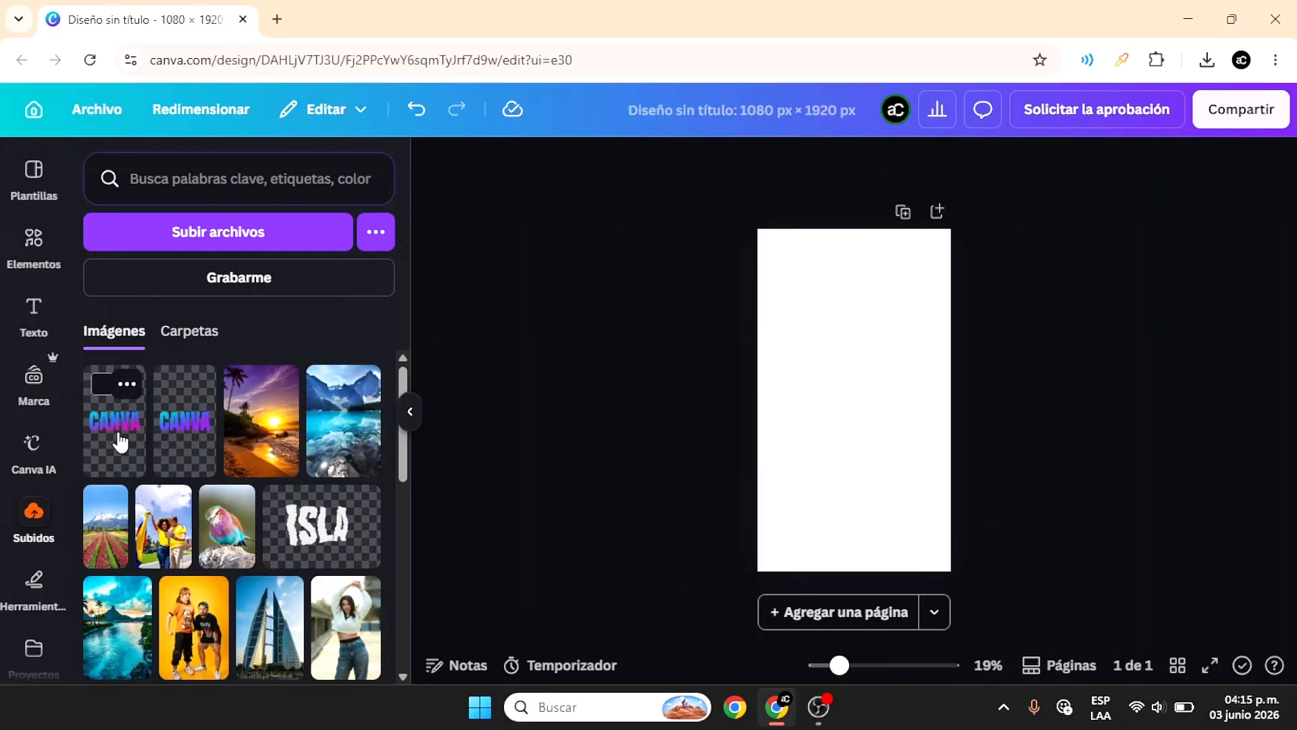
{"action": "left_click", "coordinate": [121, 442]}
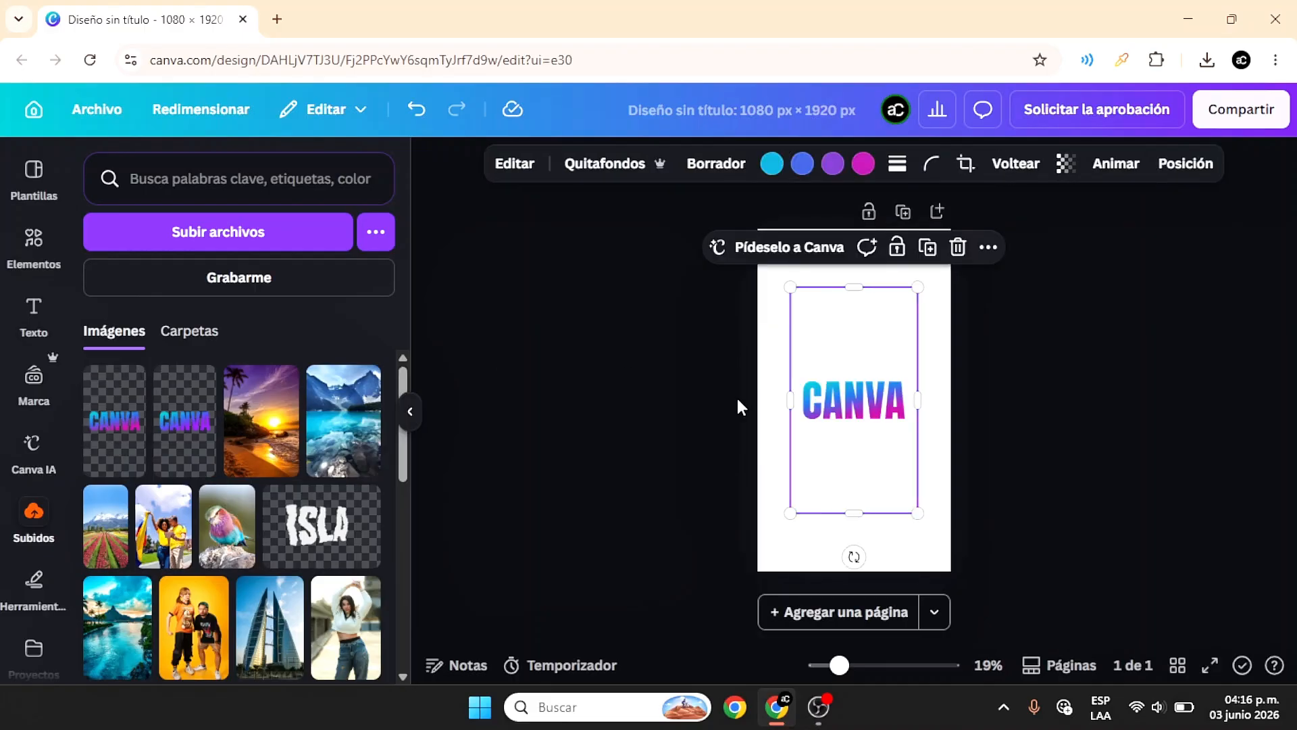
{"action": "left_click_drag", "start_coordinate": [917, 287], "coordinate": [953, 227]}
{"action": "left_click_drag", "start_coordinate": [794, 509], "coordinate": [774, 574]}
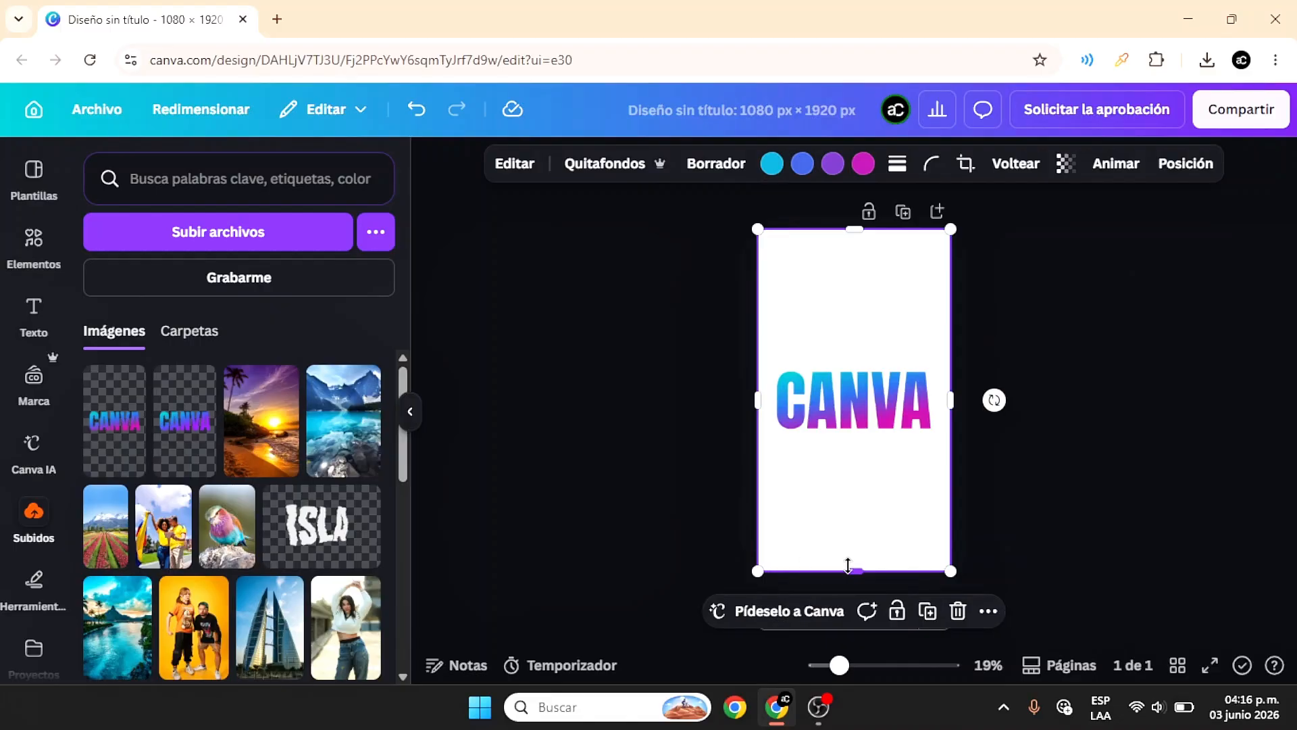
Crop the CANVA image on all four sides so its frame fits tightly around the letters
{"action": "left_click_drag", "start_coordinate": [854, 571], "coordinate": [872, 425]}
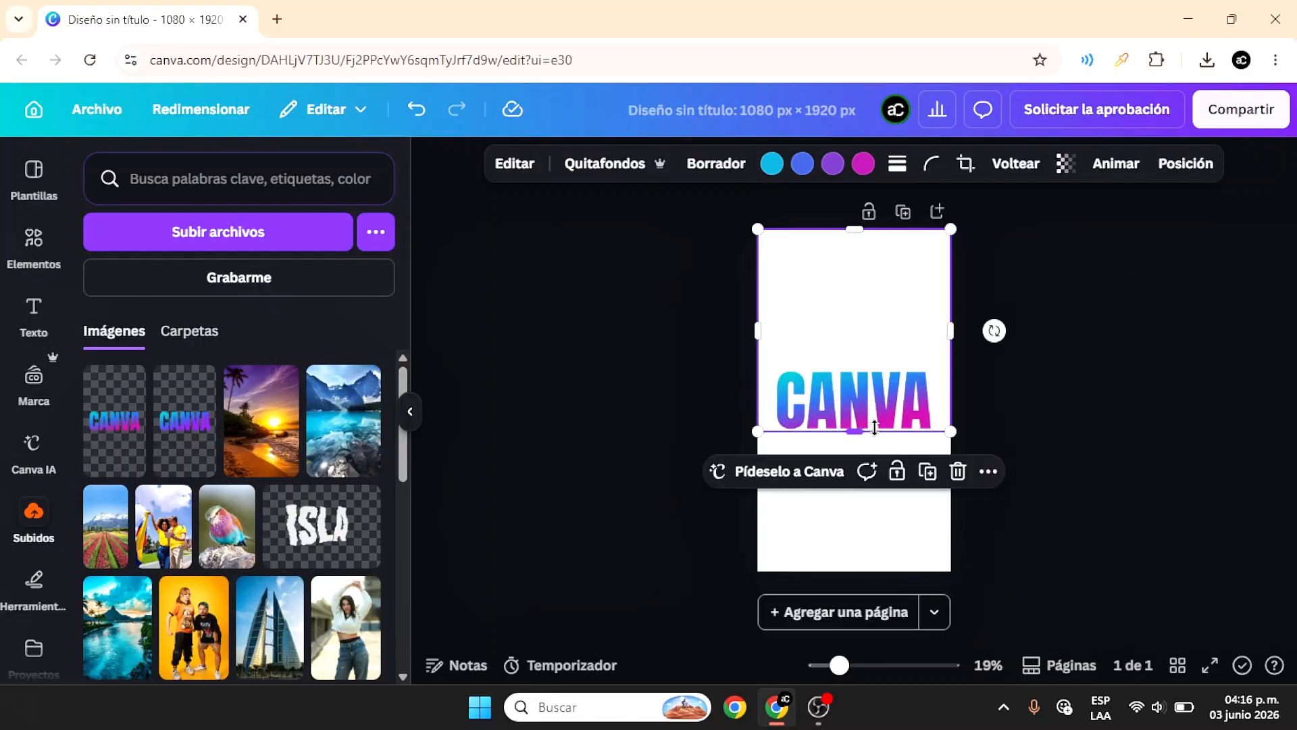
{"action": "left_click_drag", "start_coordinate": [862, 230], "coordinate": [887, 368]}
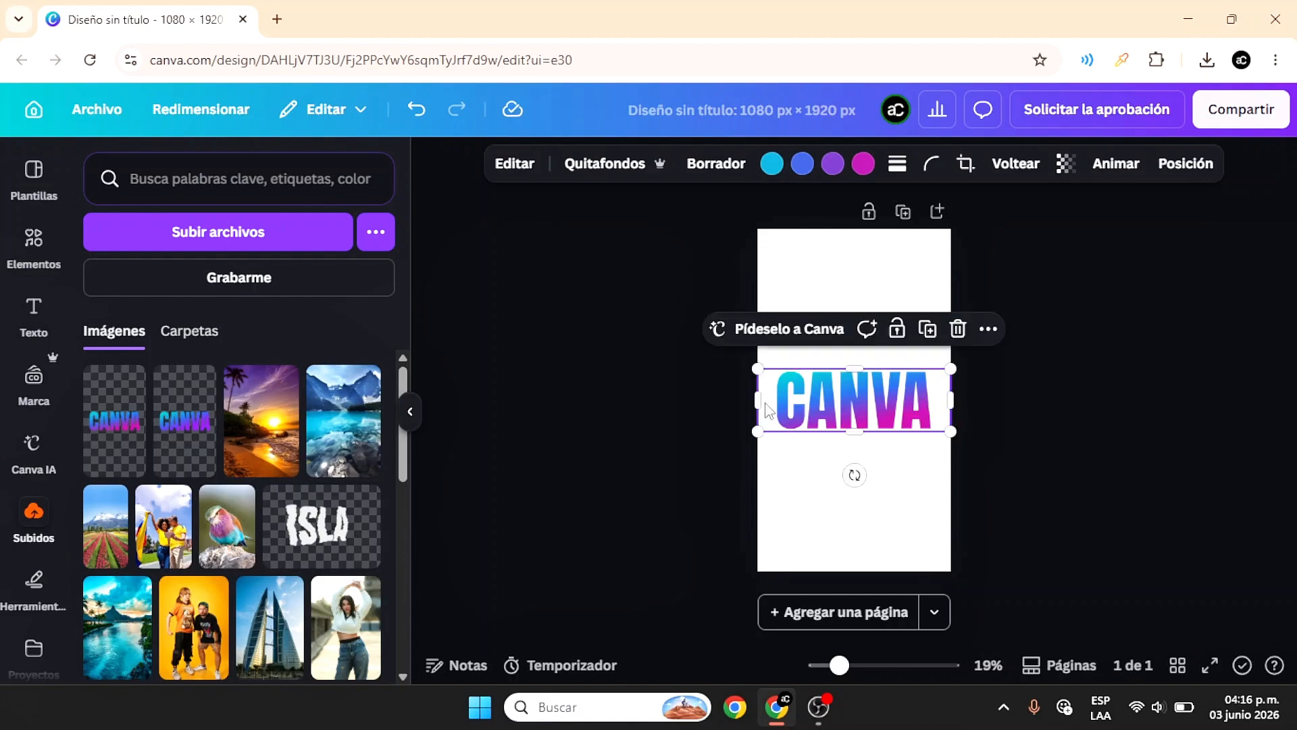
{"action": "left_click_drag", "start_coordinate": [764, 401], "coordinate": [781, 426]}
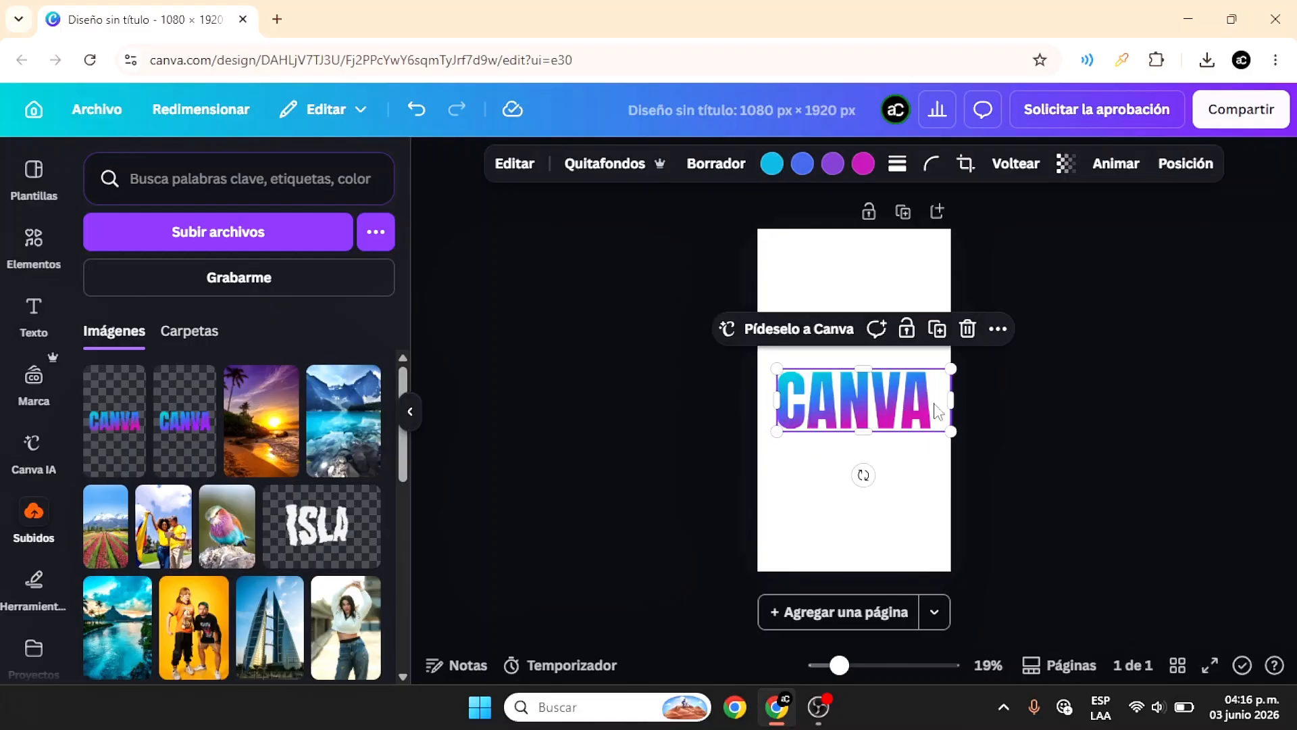
{"action": "left_click_drag", "start_coordinate": [949, 400], "coordinate": [934, 403]}
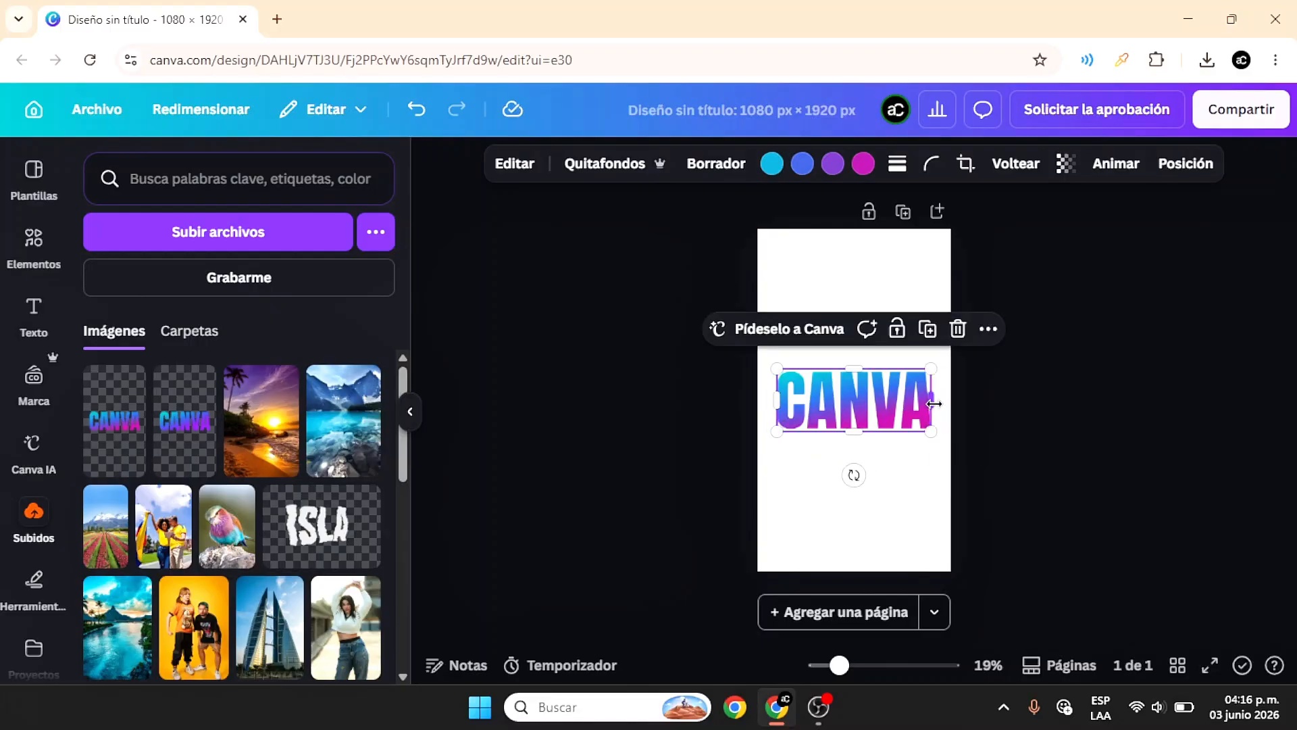
{"action": "left_click", "coordinate": [998, 394]}
Move the cropped CANVA image slightly above the page's center and set the page background to black
{"action": "left_click", "coordinate": [869, 387]}
{"action": "left_click_drag", "start_coordinate": [868, 387], "coordinate": [869, 364]}
{"action": "left_click", "coordinate": [846, 532]}
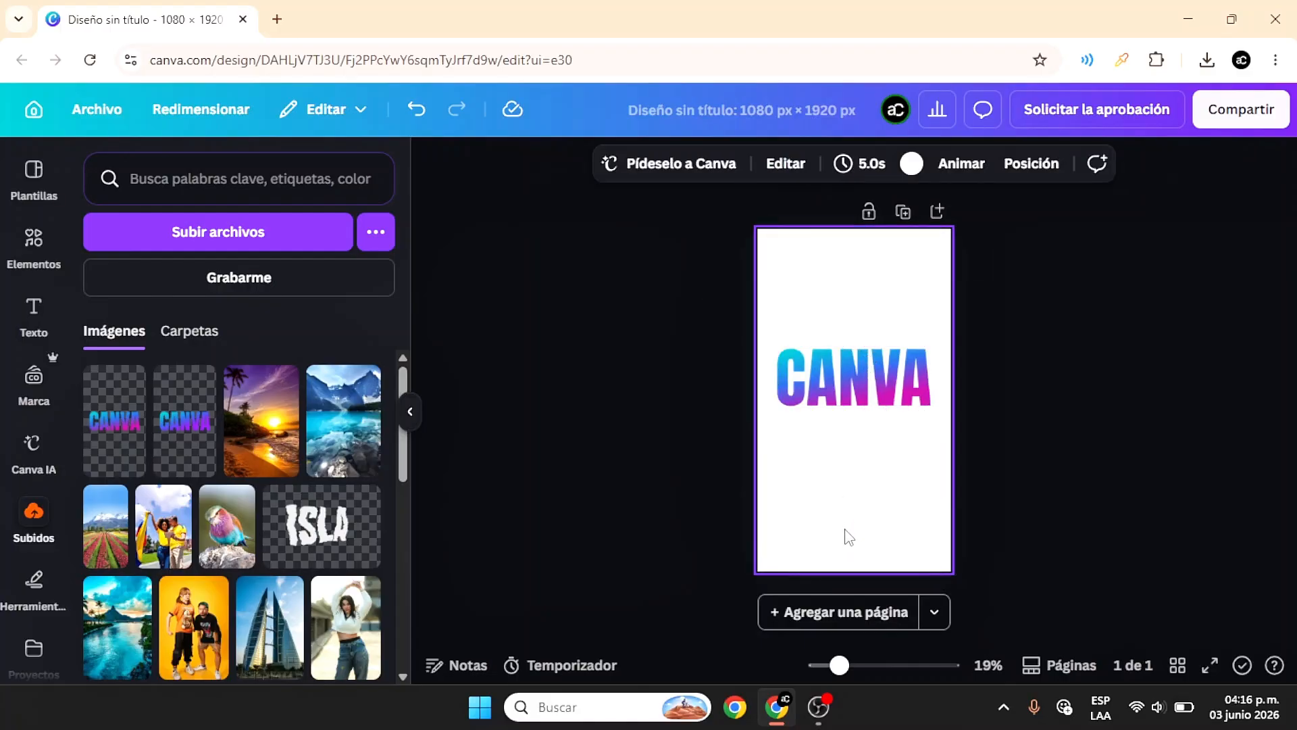
{"action": "left_click", "coordinate": [913, 164]}
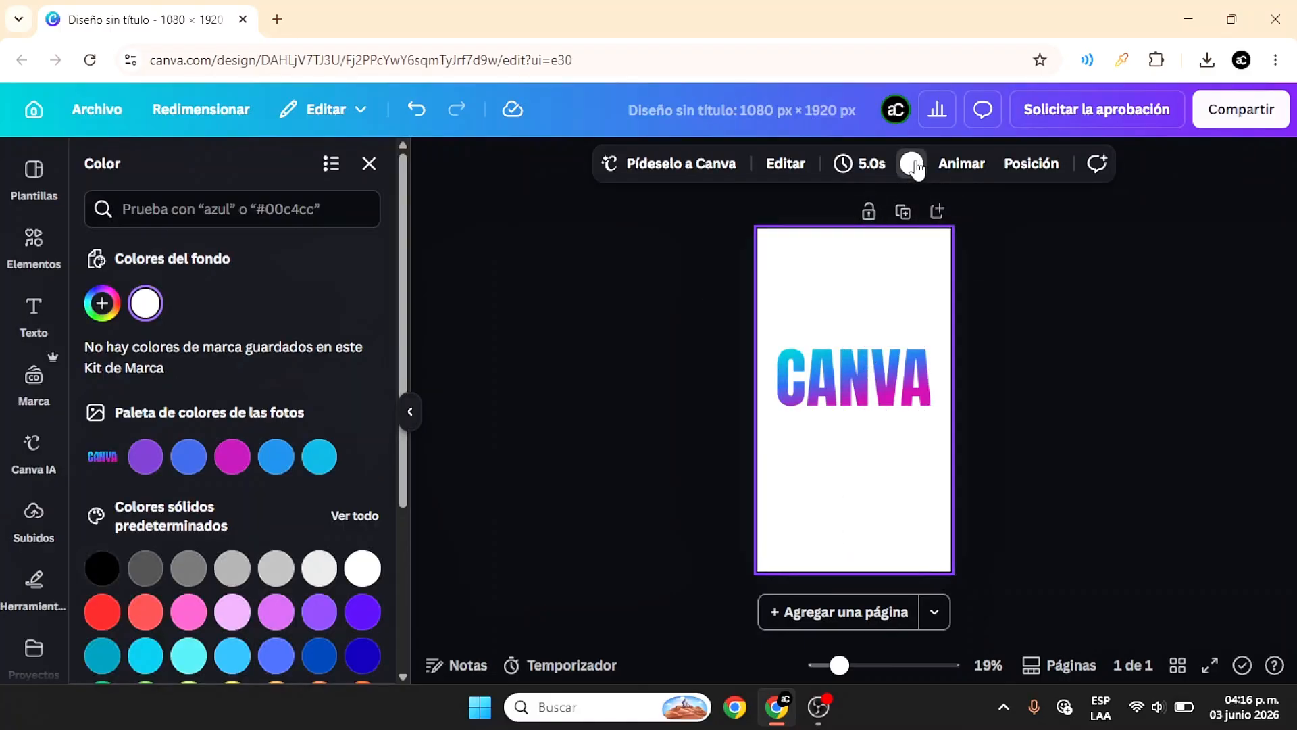
{"action": "left_click", "coordinate": [101, 571]}
{"action": "left_click", "coordinate": [639, 422]}
Raise the CANVA image a little more, keeping it horizontally centered, and deselect it
{"action": "left_click", "coordinate": [844, 352]}
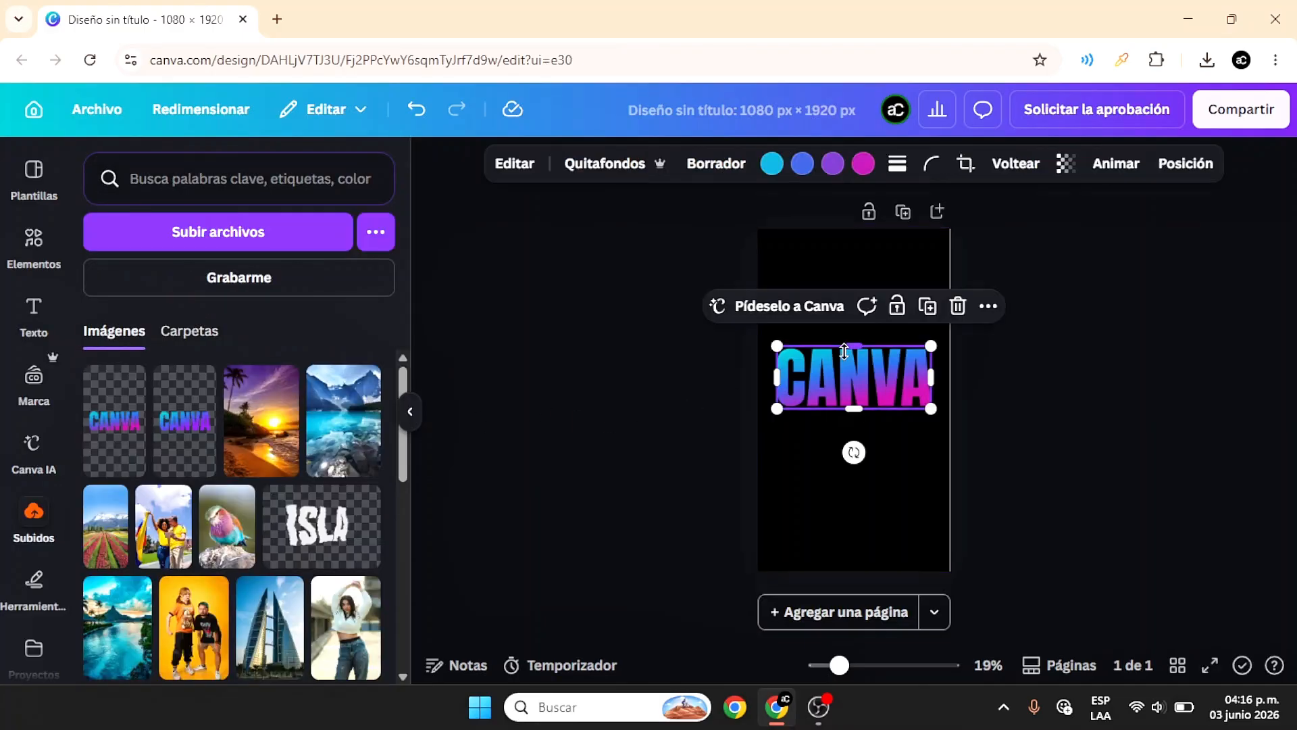
{"action": "left_click_drag", "start_coordinate": [870, 368], "coordinate": [869, 352]}
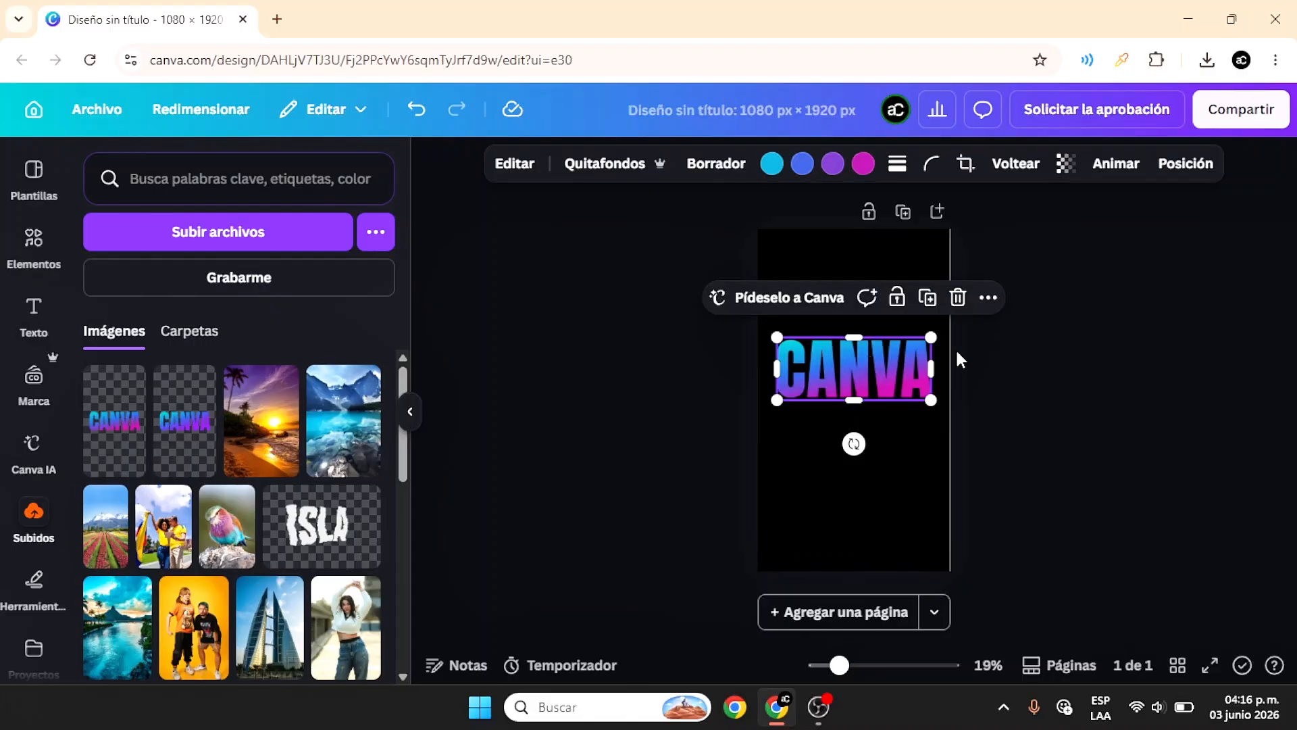
{"action": "left_click", "coordinate": [1008, 358]}
{"action": "left_click", "coordinate": [881, 362]}
{"action": "left_click", "coordinate": [1048, 338]}
{"action": "left_click", "coordinate": [884, 371]}
{"action": "left_click", "coordinate": [1052, 388]}
{"action": "left_click", "coordinate": [917, 375]}
{"action": "left_click", "coordinate": [1024, 385]}
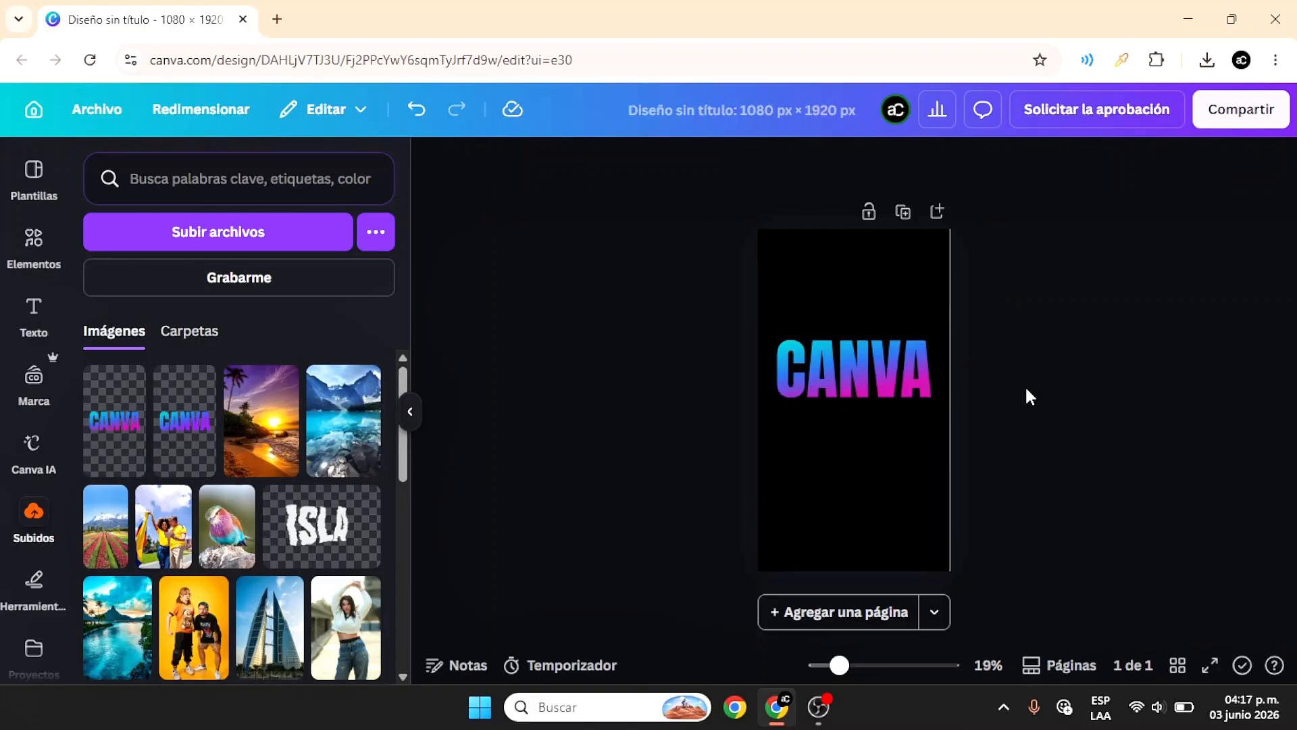
Duplicate the CANVA image and place the copy directly below the original, aligned with its sides
{"action": "left_click", "coordinate": [869, 360]}
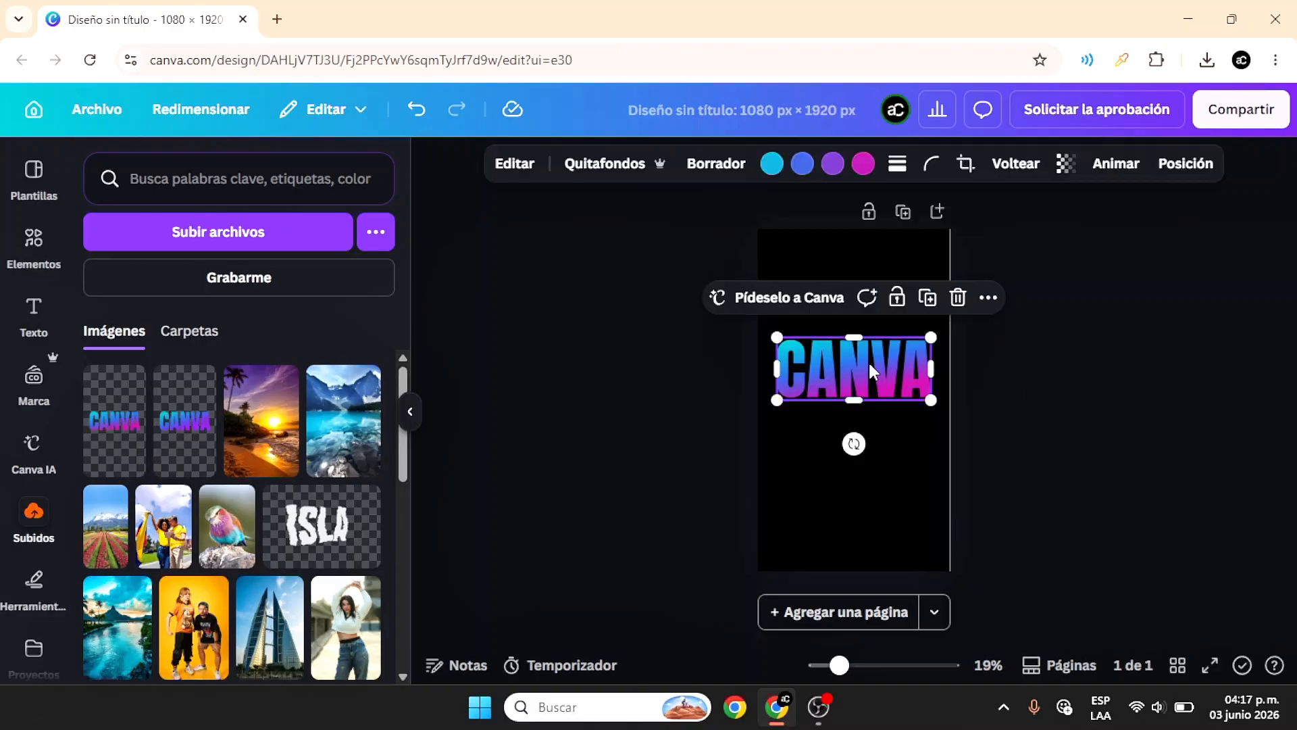
{"action": "left_click", "coordinate": [927, 297]}
{"action": "left_click_drag", "start_coordinate": [876, 367], "coordinate": [875, 431]}
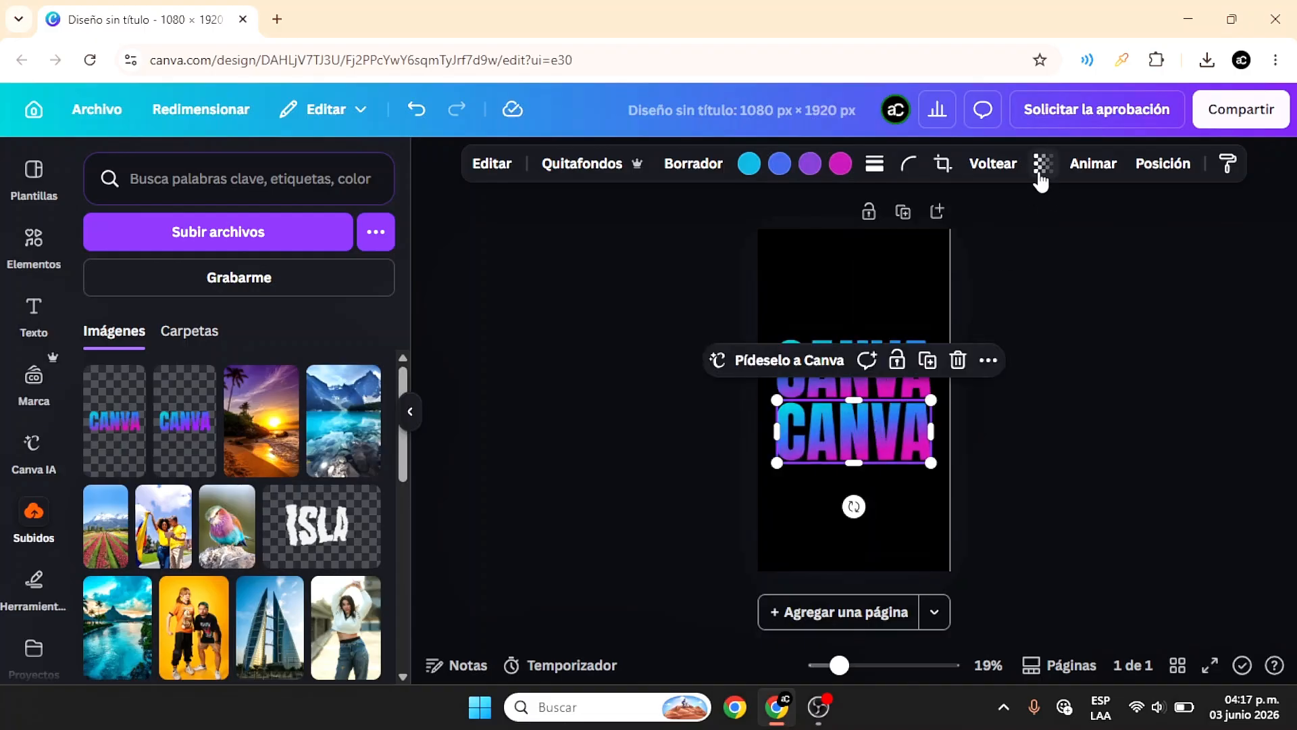
Flip the lower CANVA copy vertically to make a mirrored reflection of the word
{"action": "left_click", "coordinate": [993, 162]}
{"action": "left_click", "coordinate": [998, 250]}
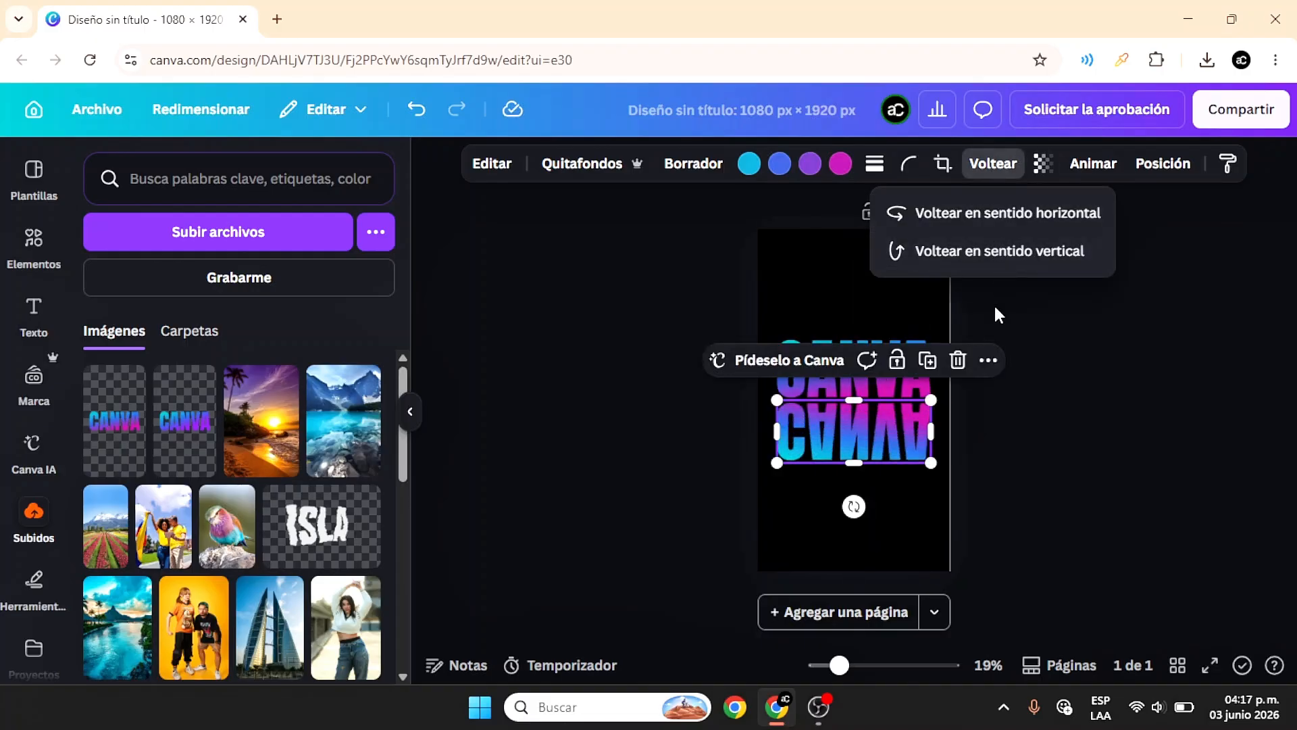
{"action": "left_click", "coordinate": [908, 449]}
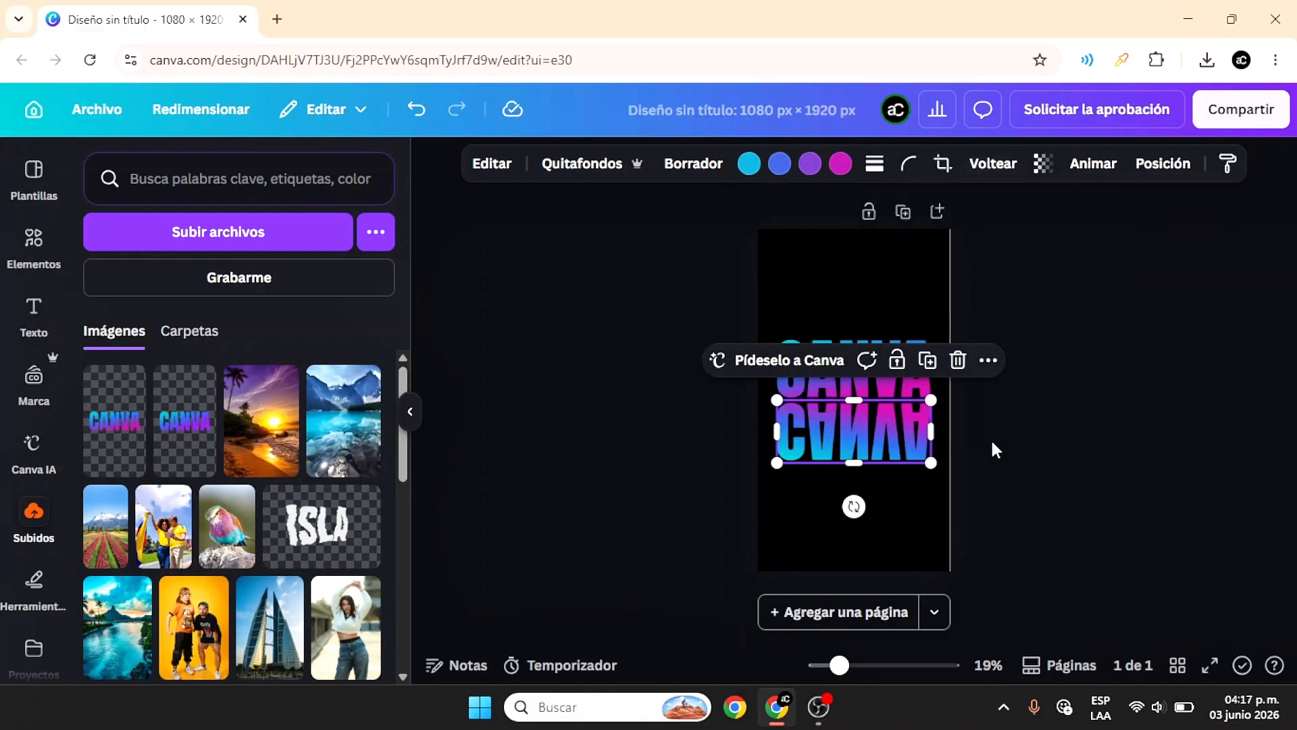
{"action": "left_click", "coordinate": [990, 440]}
Nudge the flipped CANVA copy upward until its letters touch the base of the original word
{"action": "left_click", "coordinate": [881, 439]}
{"action": "left_click", "coordinate": [880, 432]}
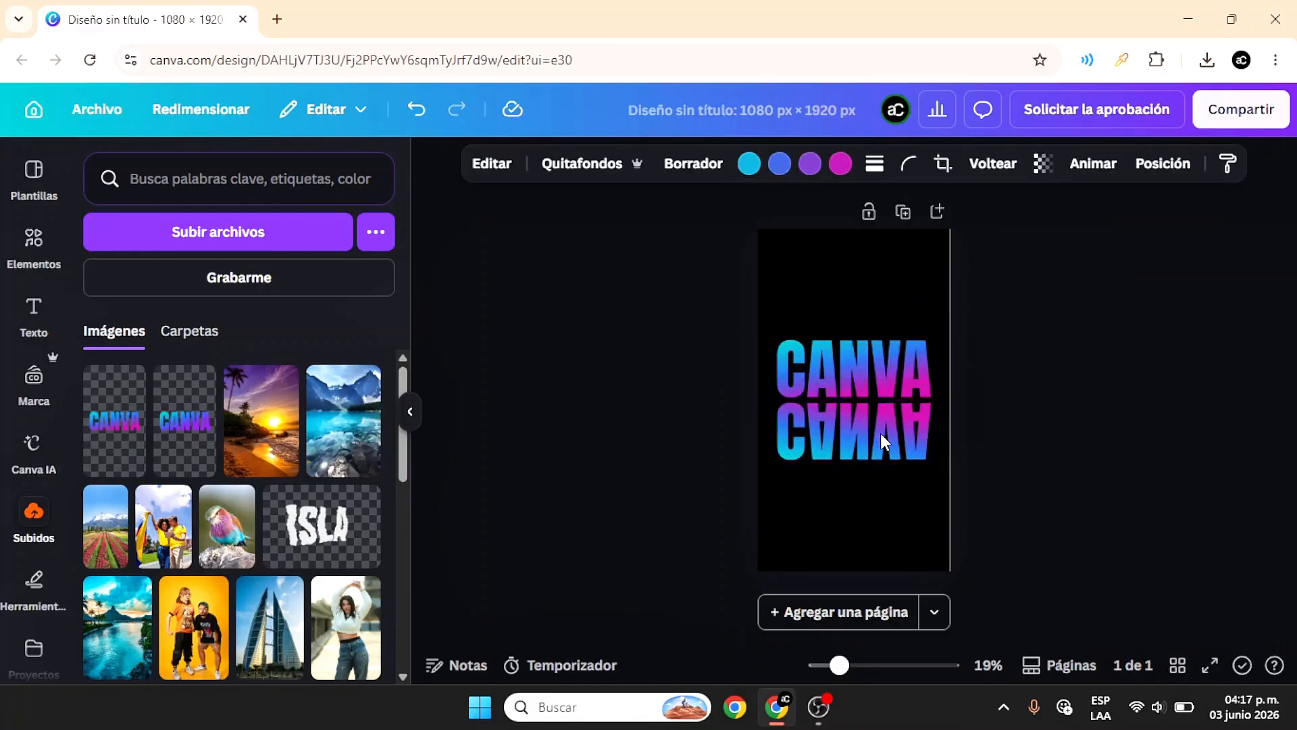
{"action": "key", "text": "shift+Up"}
{"action": "key", "text": "shift+Up"}
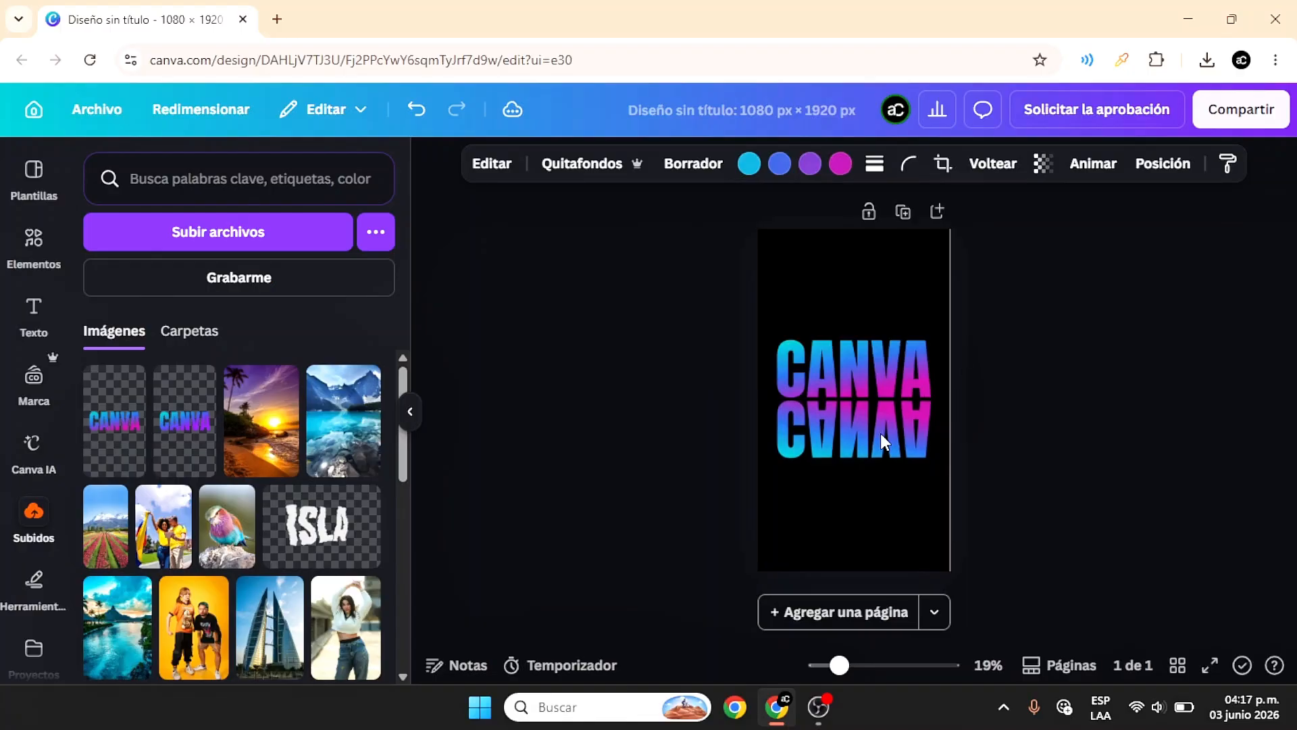
{"action": "key", "text": "shift+Up"}
{"action": "key", "text": "shift+Up"}
{"action": "key", "text": "shift+Up"}
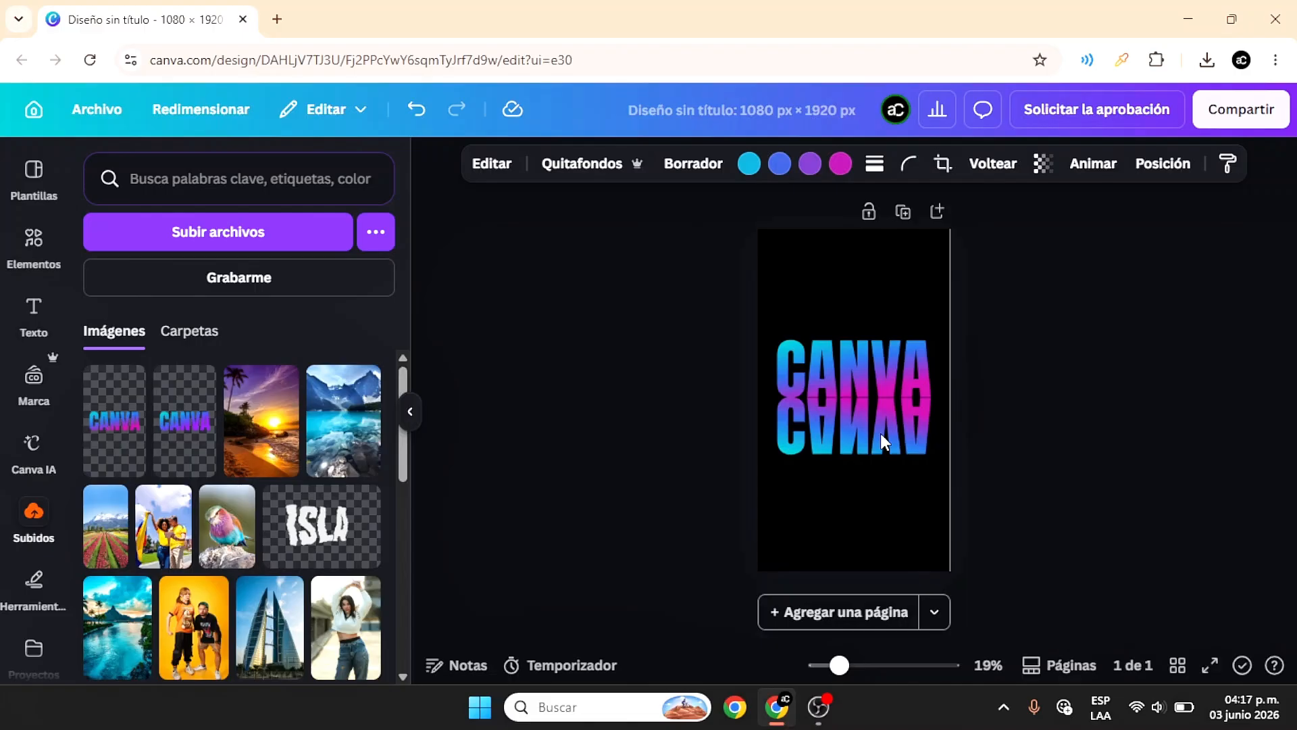
Set the transparency of the flipped CANVA copy to 30 and deselect it
{"action": "left_click", "coordinate": [880, 432]}
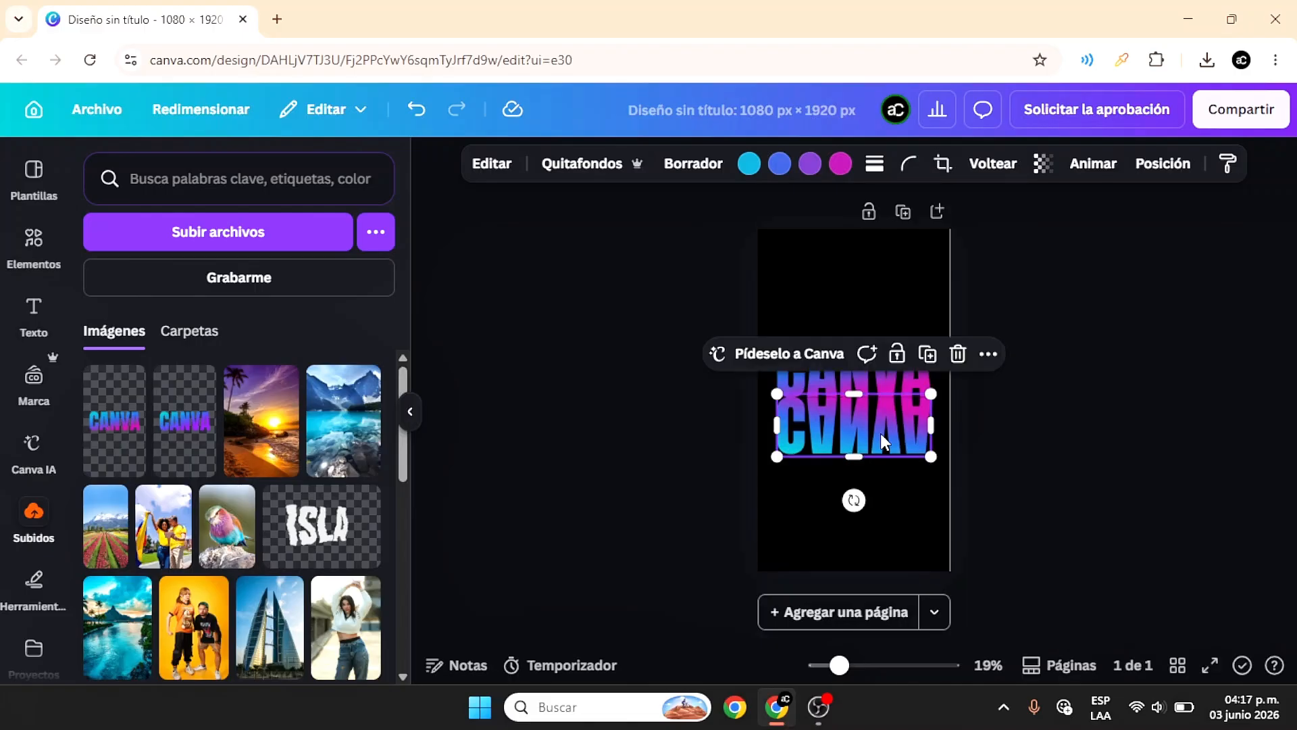
{"action": "left_click", "coordinate": [1043, 164]}
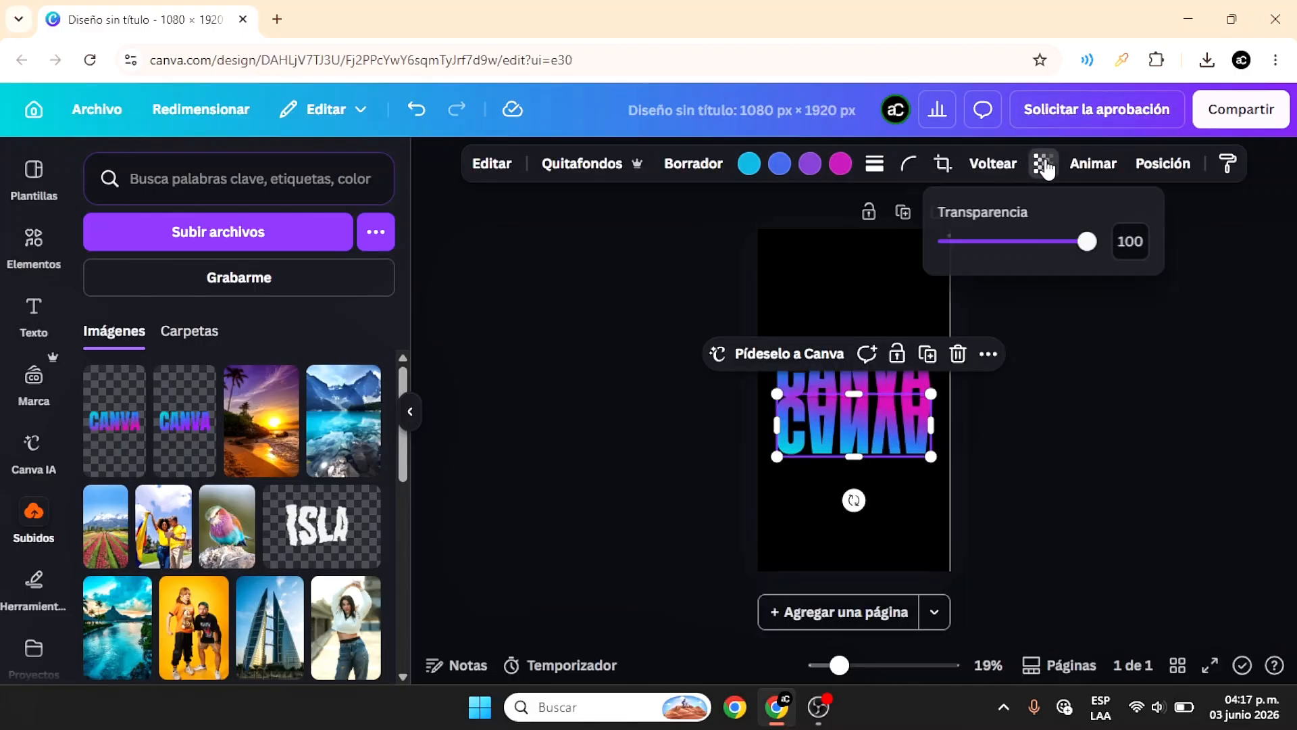
{"action": "left_click_drag", "start_coordinate": [1086, 245], "coordinate": [993, 252]}
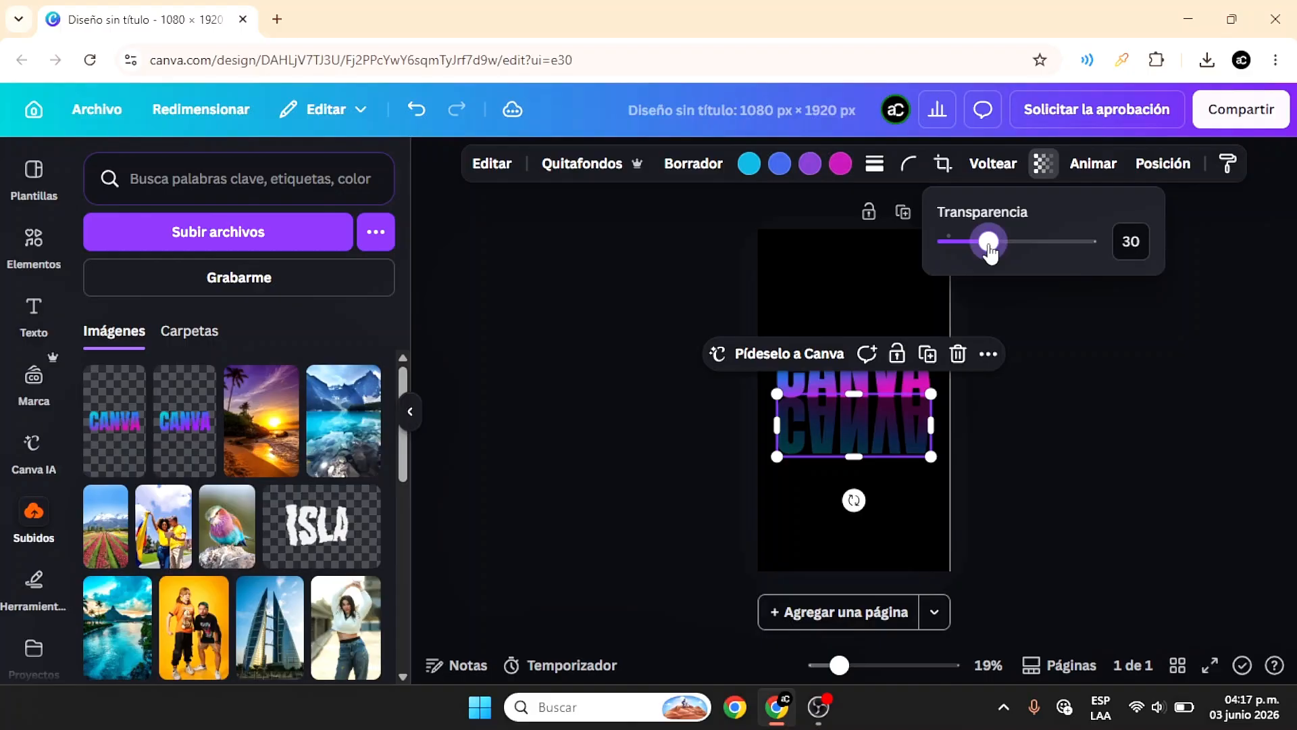
{"action": "left_click", "coordinate": [1007, 454]}
{"action": "left_click", "coordinate": [1007, 449]}
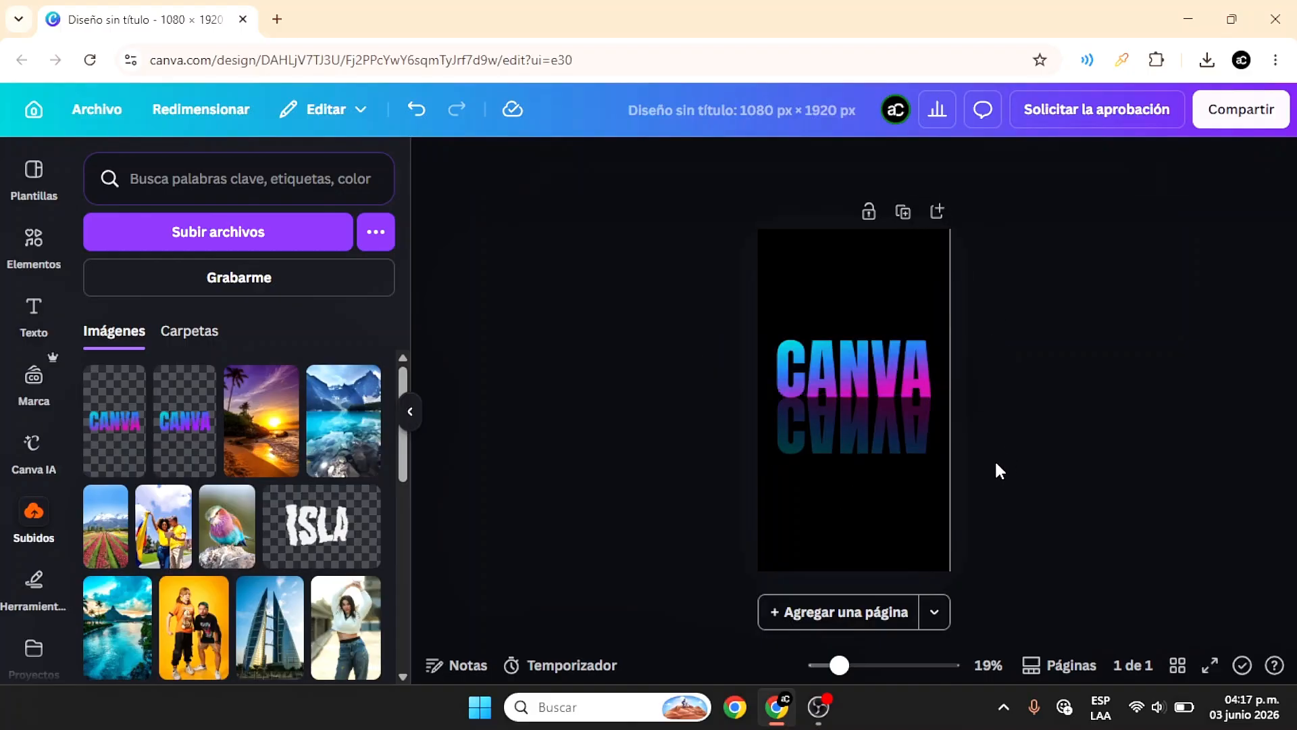
Search the elements for "gradient" and show all matching graphics
{"action": "left_click", "coordinate": [895, 485]}
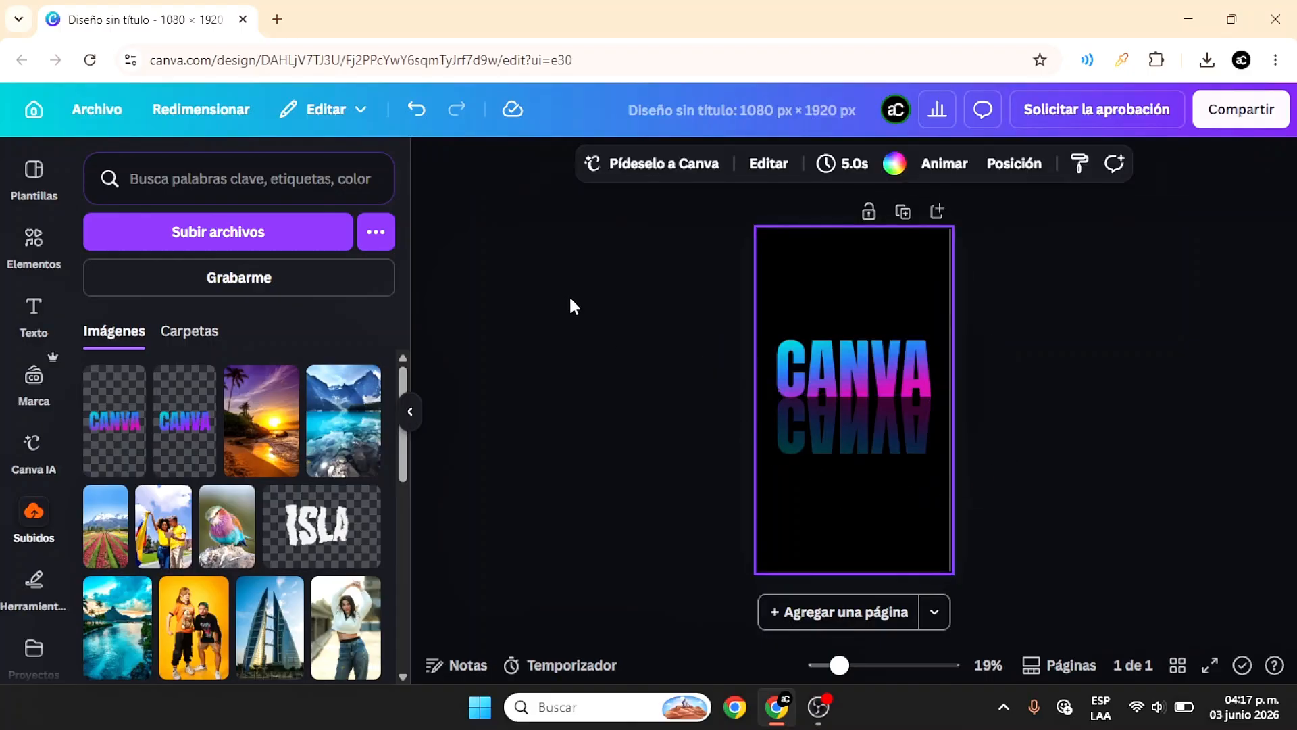
{"action": "left_click", "coordinate": [31, 241]}
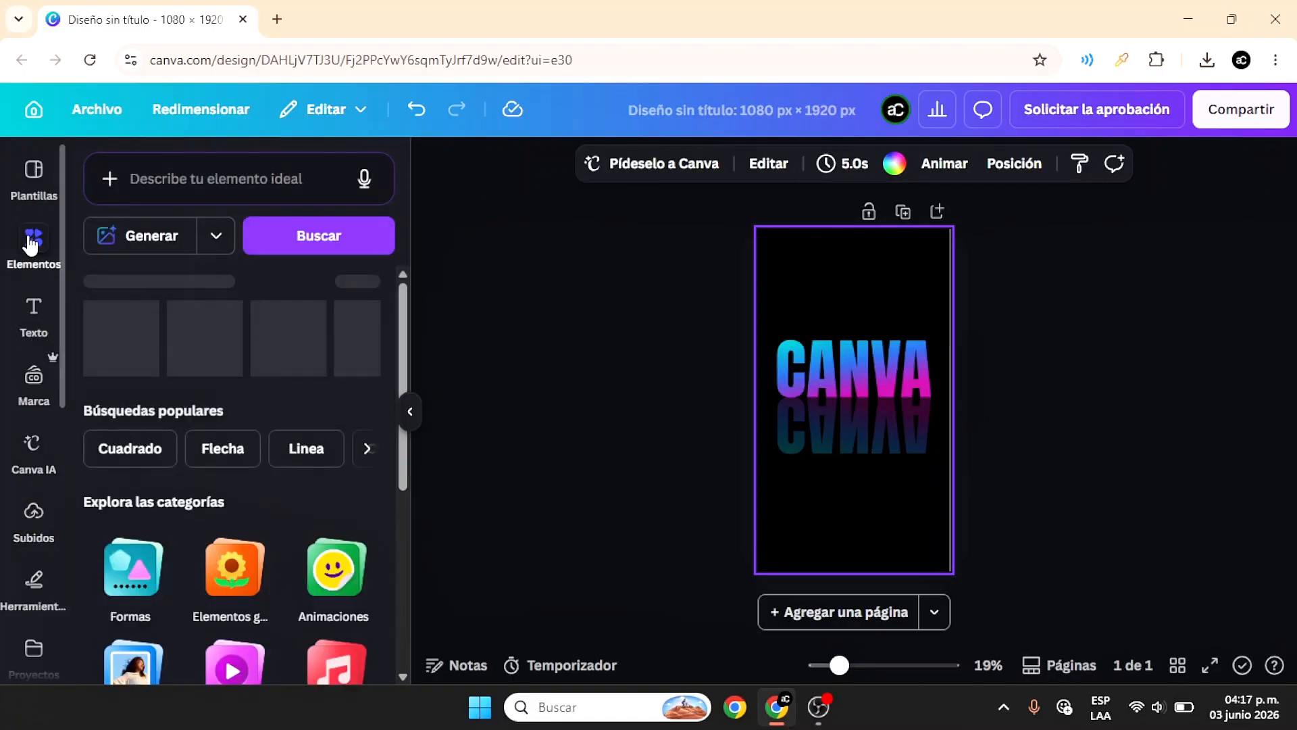
{"action": "left_click", "coordinate": [201, 173]}
{"action": "type", "text": "g"}
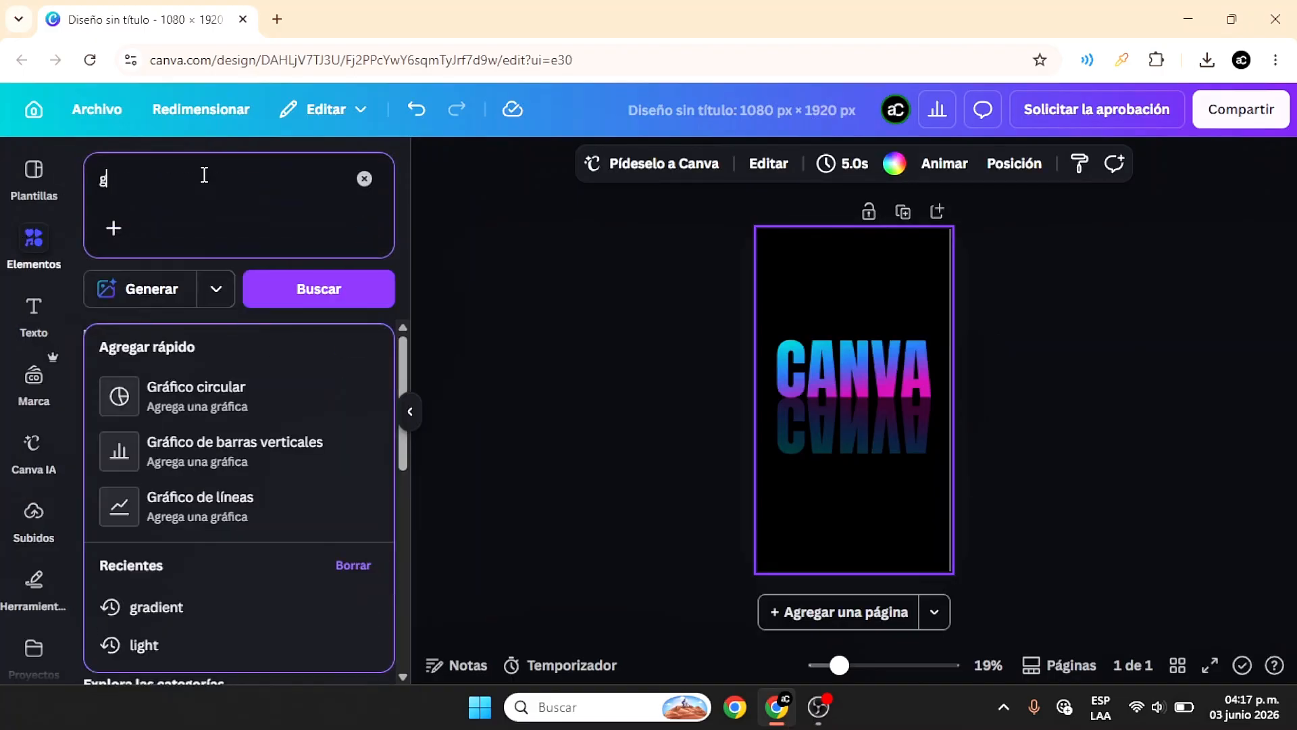
{"action": "type", "text": "radient"}
{"action": "key", "text": "Return"}
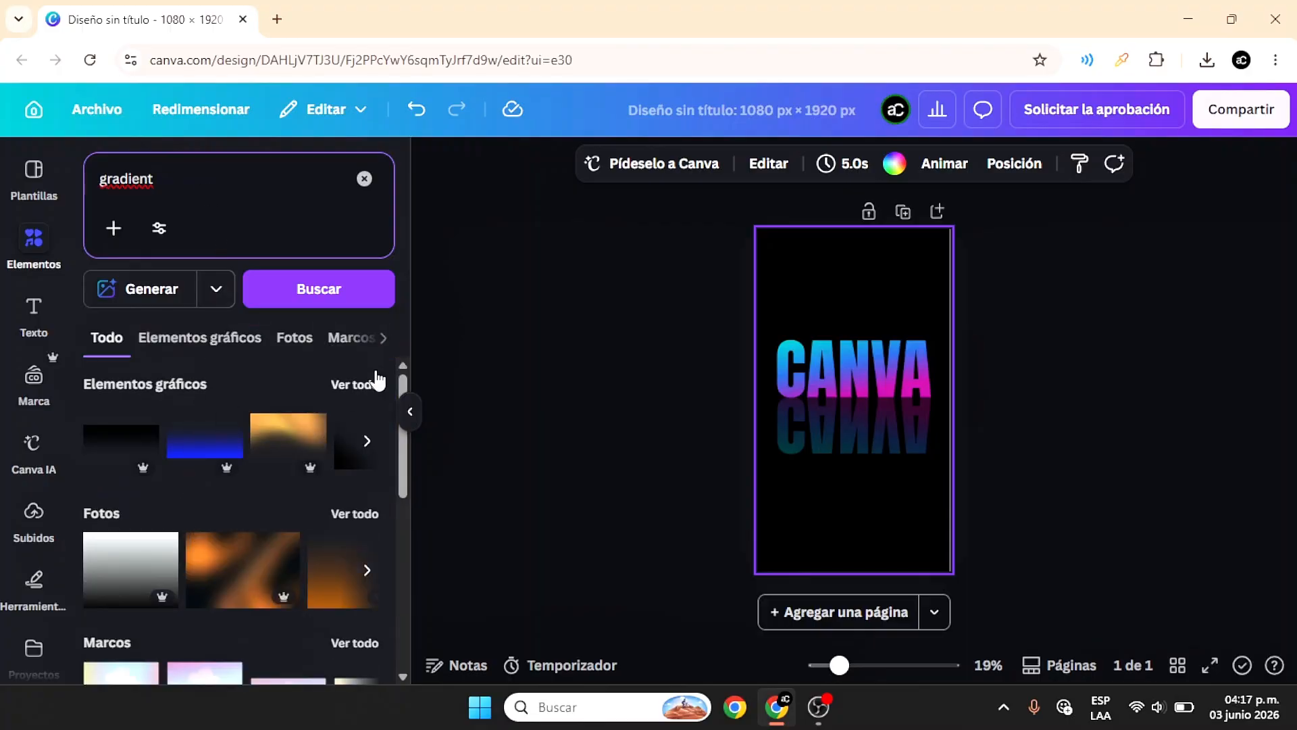
{"action": "left_click", "coordinate": [376, 382]}
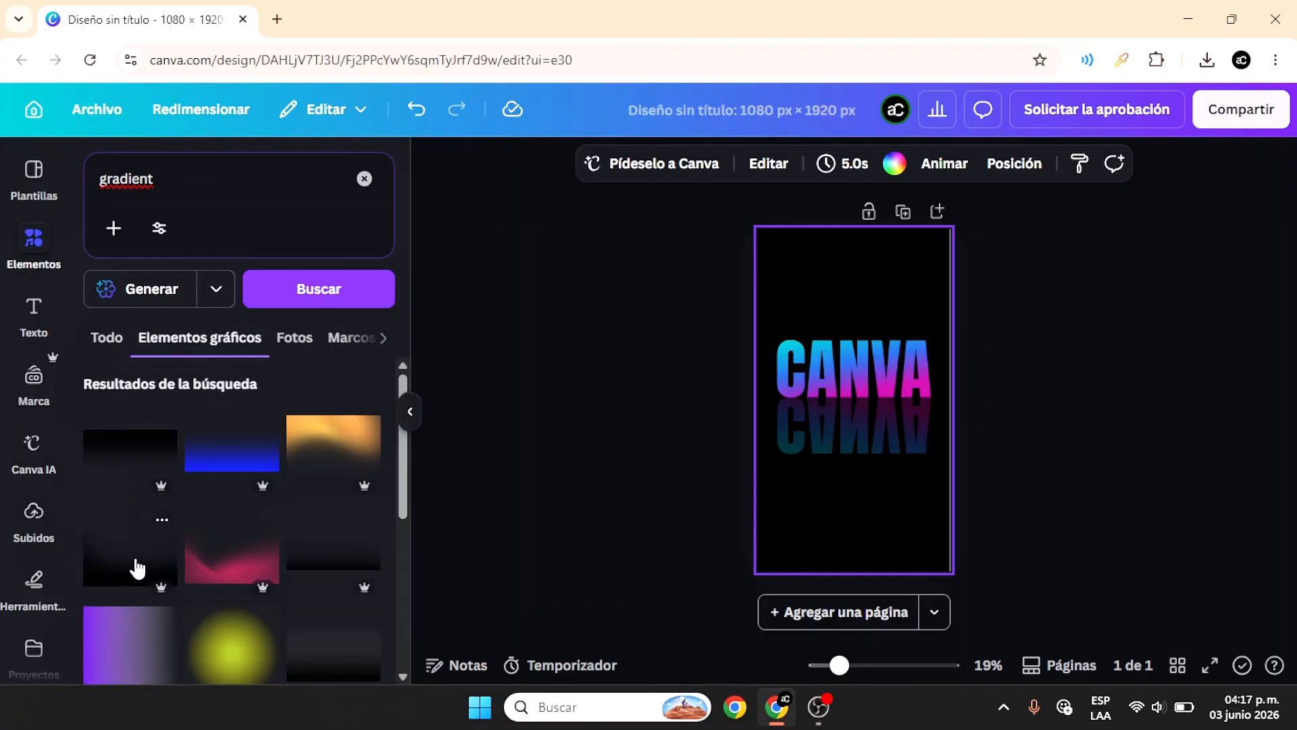
Add the black fading gradient graphic and shift it slightly down over the reflection so its lower part fades out
{"action": "left_click", "coordinate": [137, 567]}
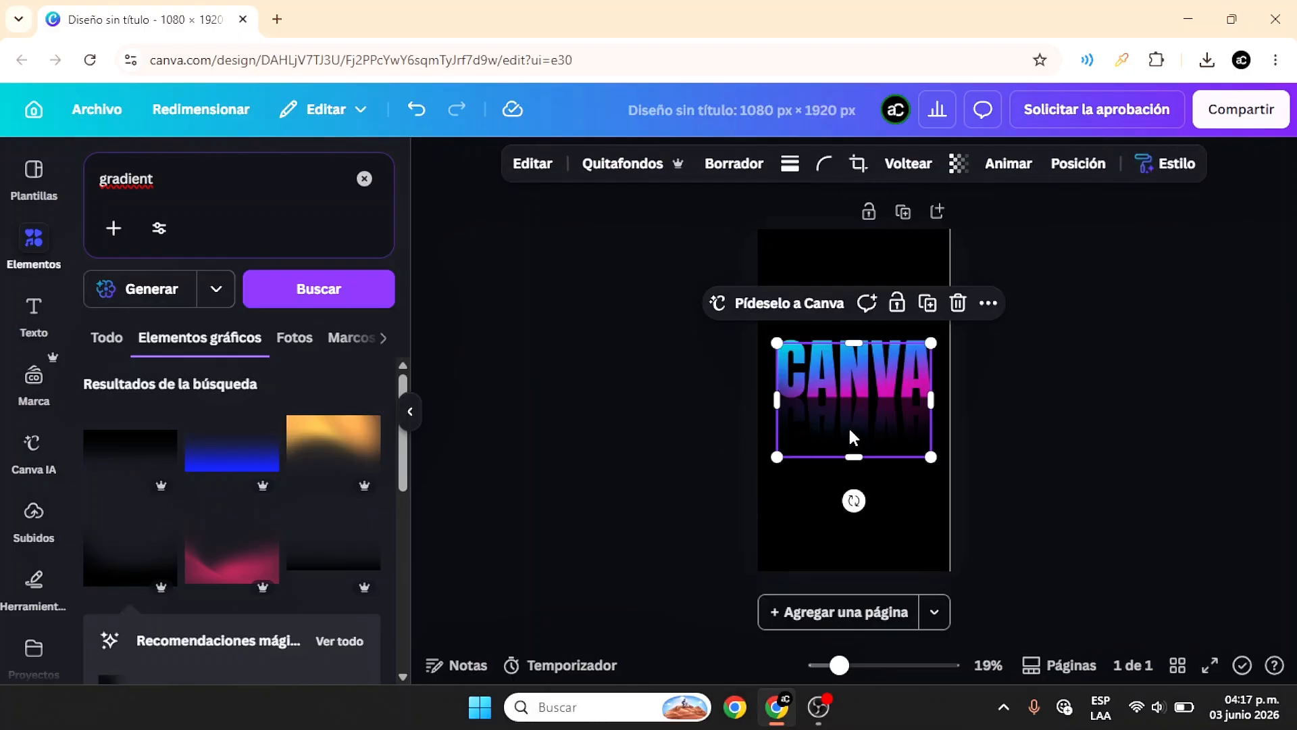
{"action": "left_click_drag", "start_coordinate": [852, 437], "coordinate": [853, 443]}
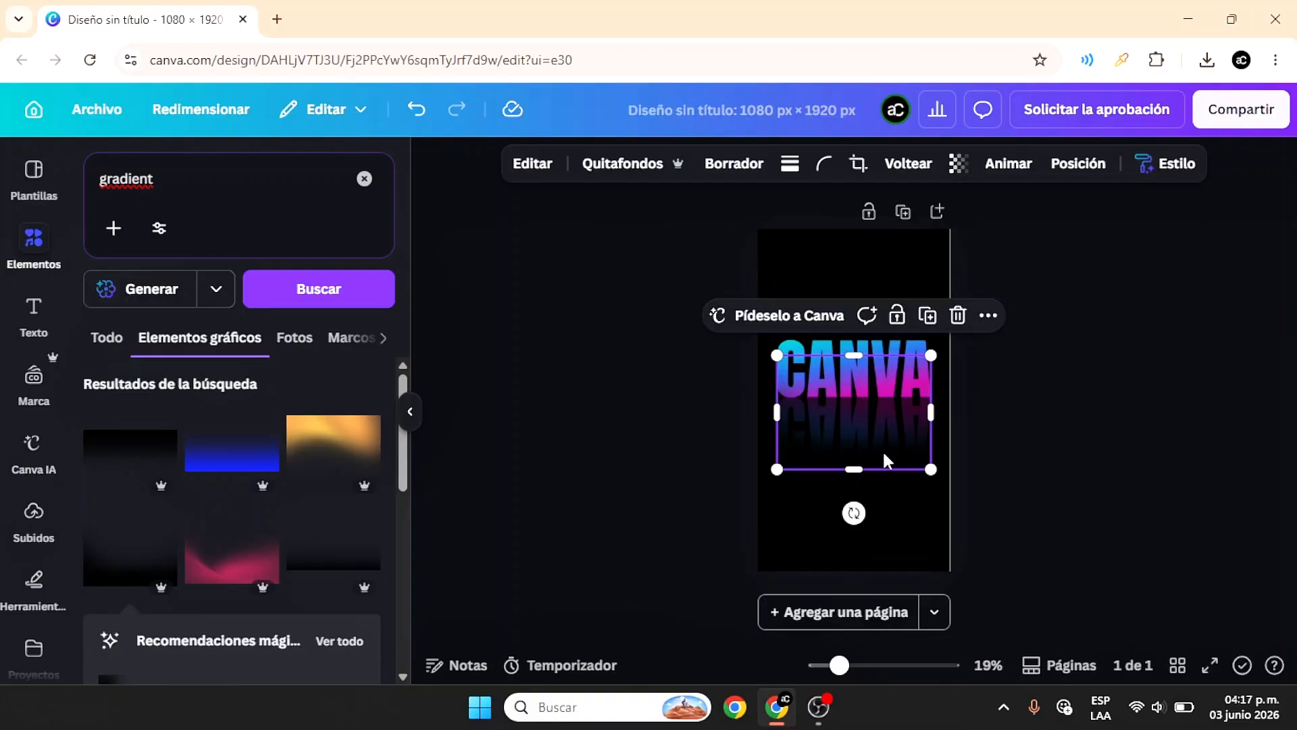
{"action": "left_click", "coordinate": [1032, 444]}
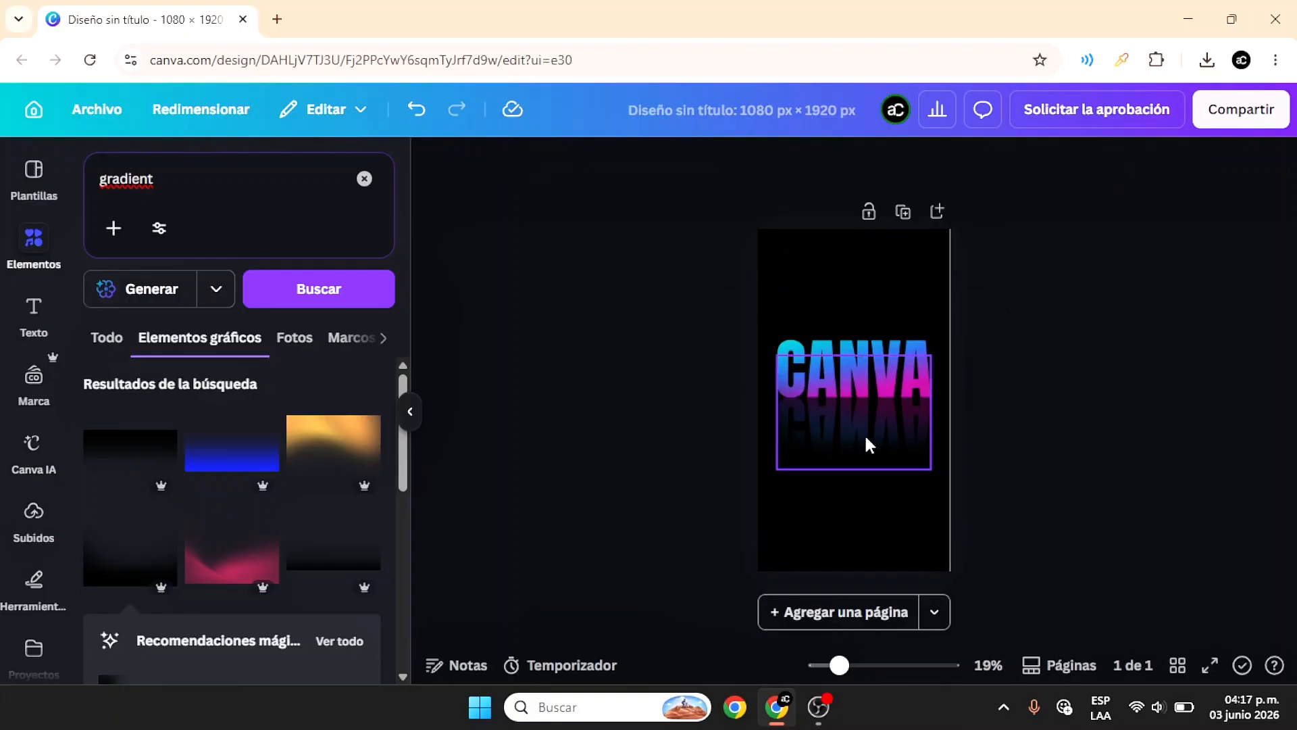
Fine-tune the black gradient's position over the reflection and enlarge it from its corners to span the full page width
{"action": "left_click_drag", "start_coordinate": [866, 443], "coordinate": [866, 441]}
{"action": "left_click", "coordinate": [1023, 458]}
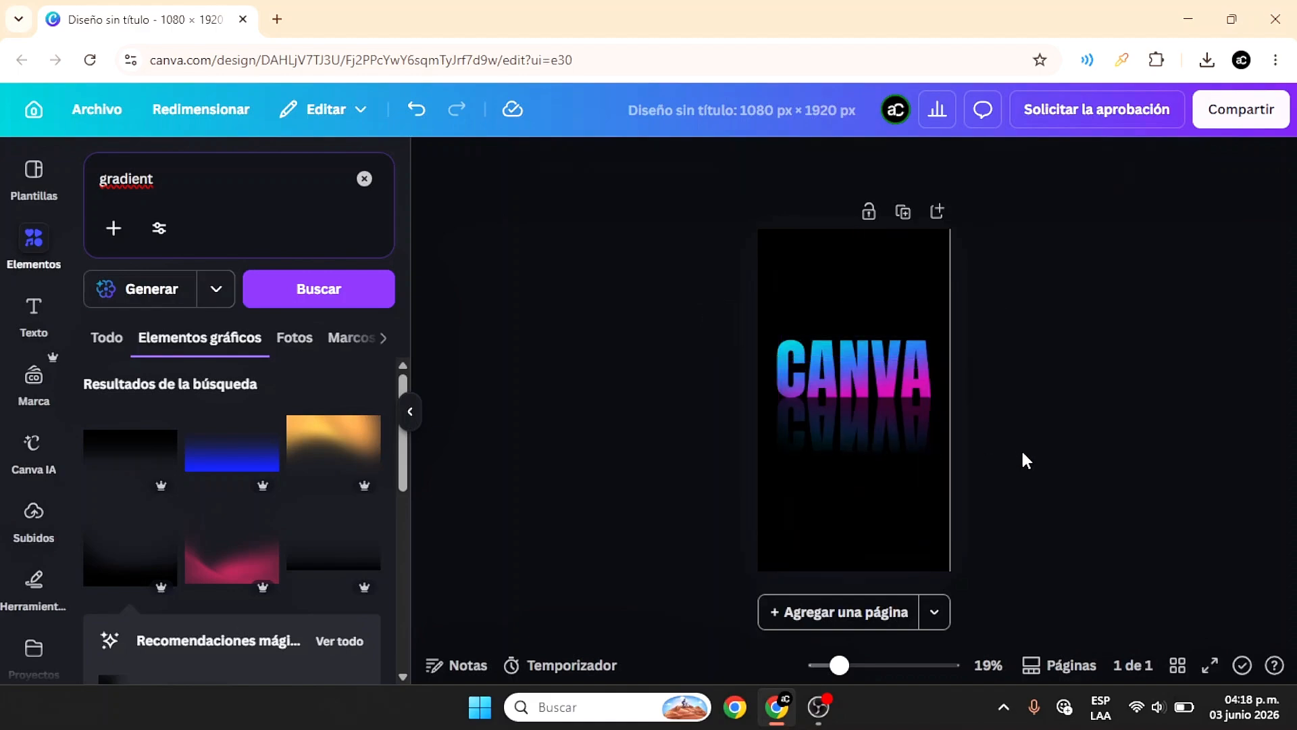
{"action": "left_click", "coordinate": [891, 457]}
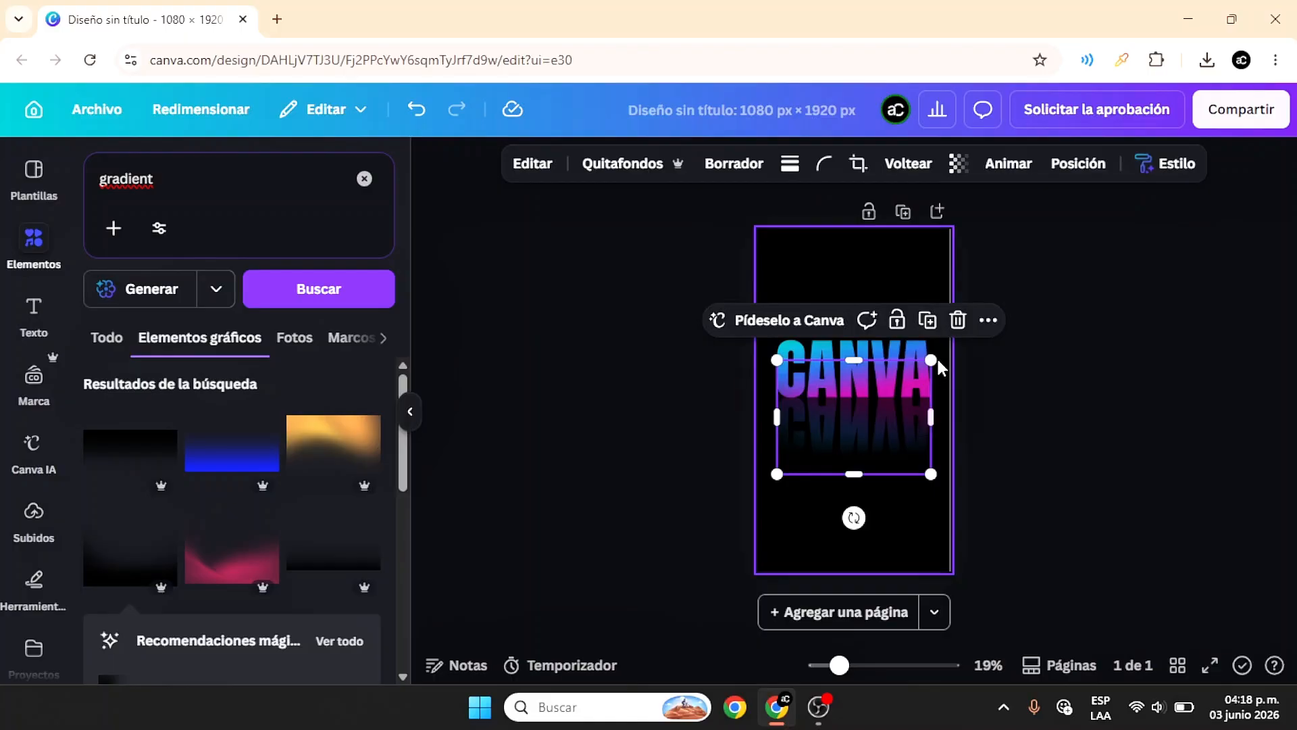
{"action": "left_click_drag", "start_coordinate": [931, 360], "coordinate": [950, 344]}
{"action": "left_click_drag", "start_coordinate": [779, 471], "coordinate": [769, 498]}
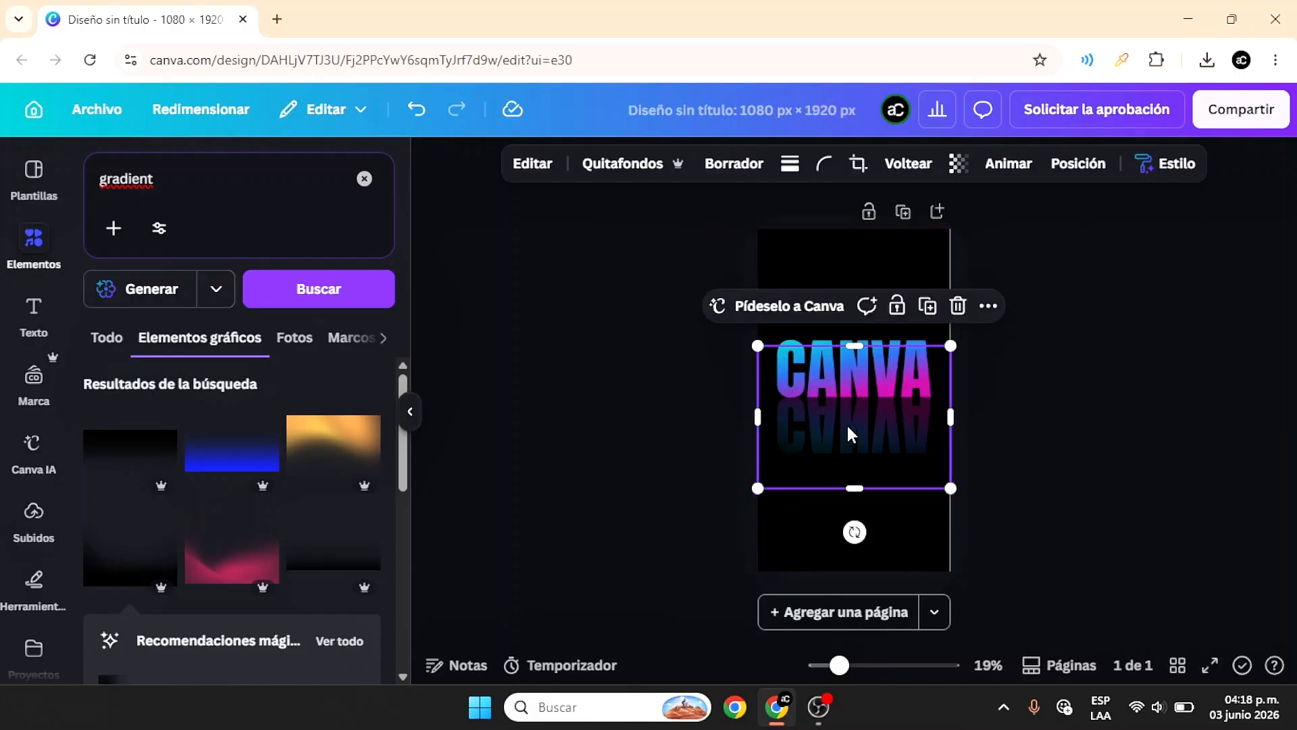
Shift the enlarged black gradient slightly up over the mirrored CANVA so the reflection fades out, and leave it deselected
{"action": "left_click_drag", "start_coordinate": [846, 423], "coordinate": [848, 420]}
{"action": "key", "text": "Escape"}
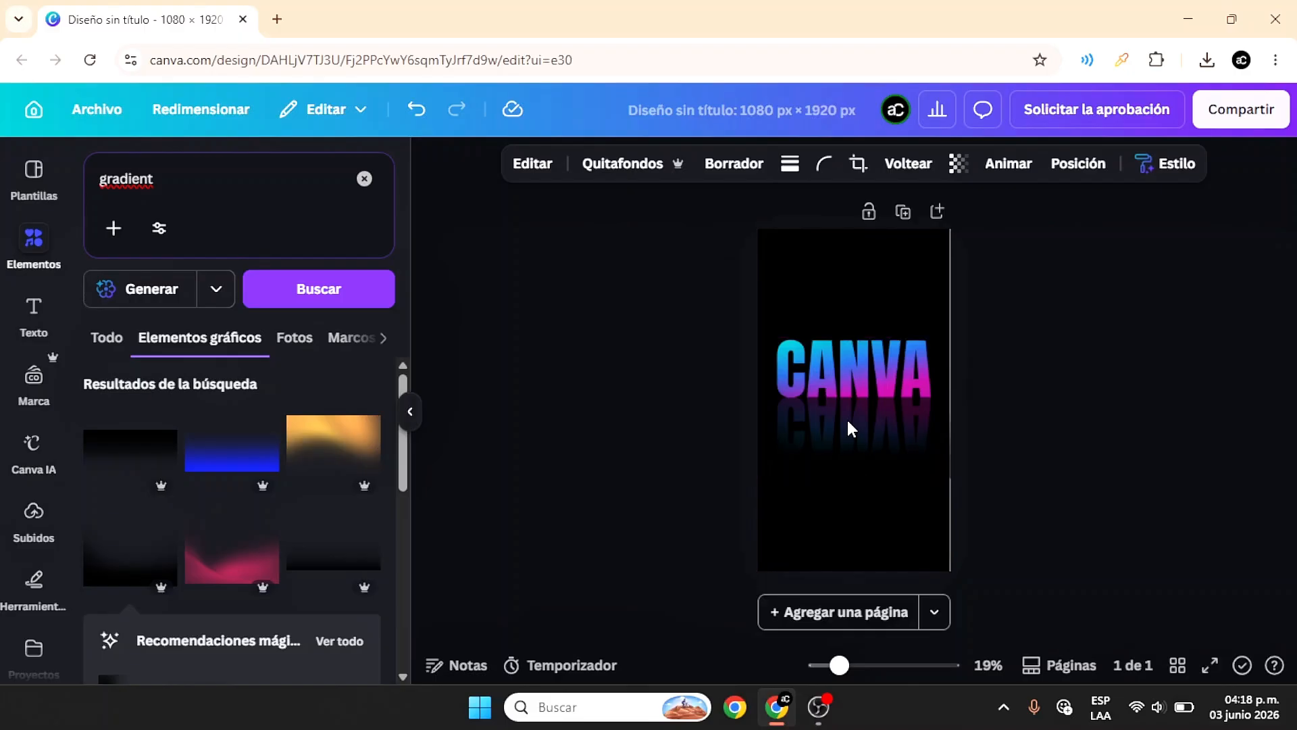
{"action": "left_click", "coordinate": [847, 422]}
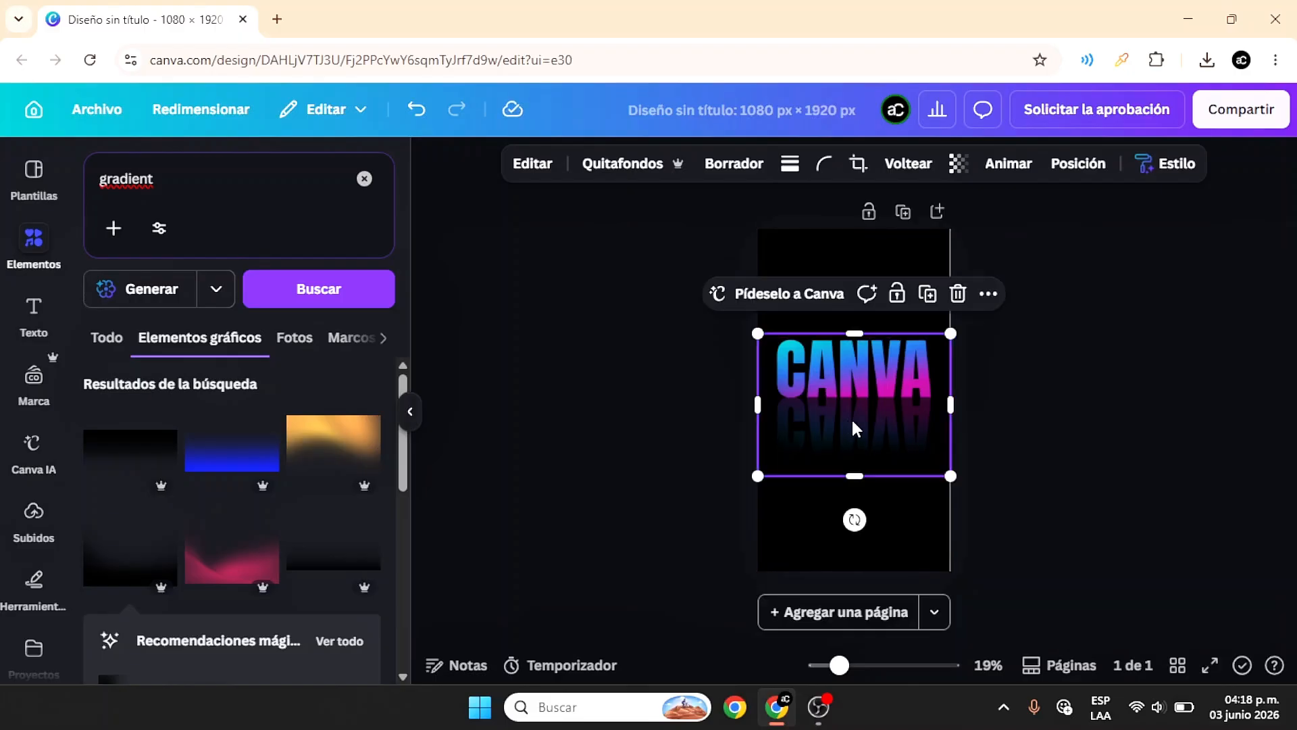
{"action": "left_click", "coordinate": [1019, 389]}
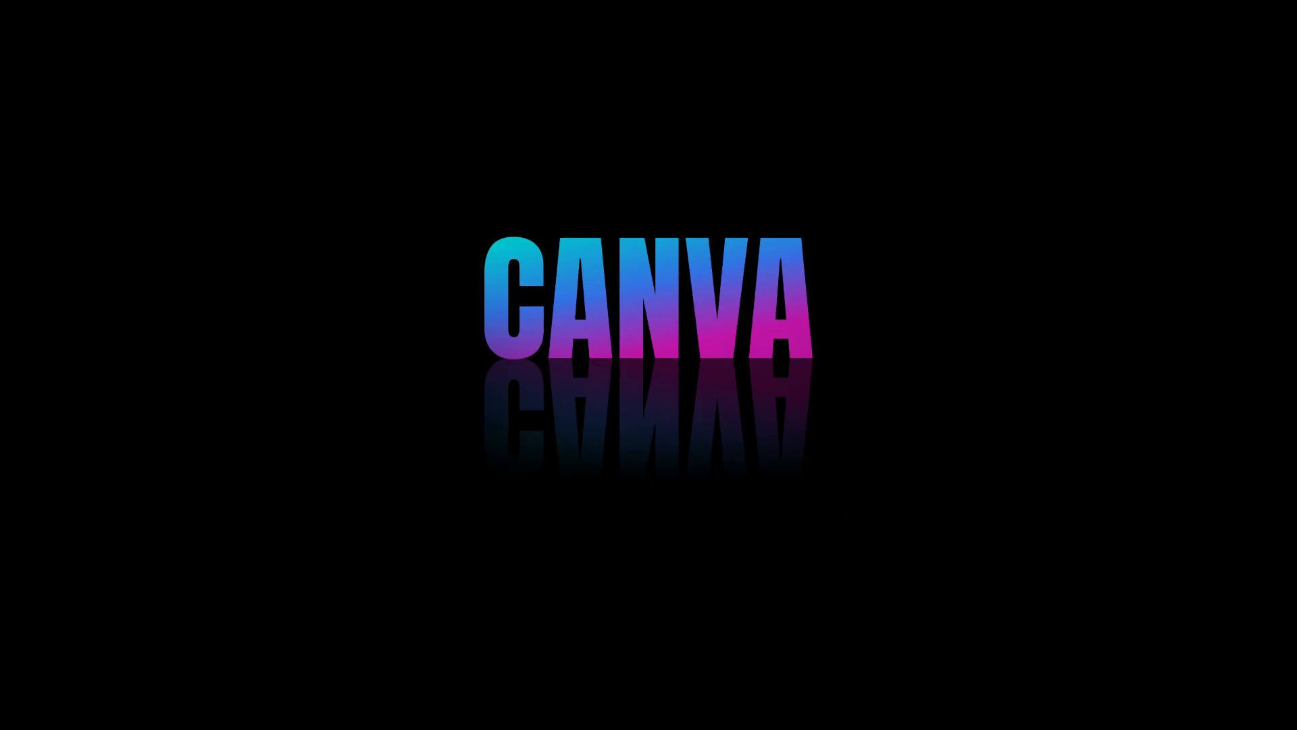